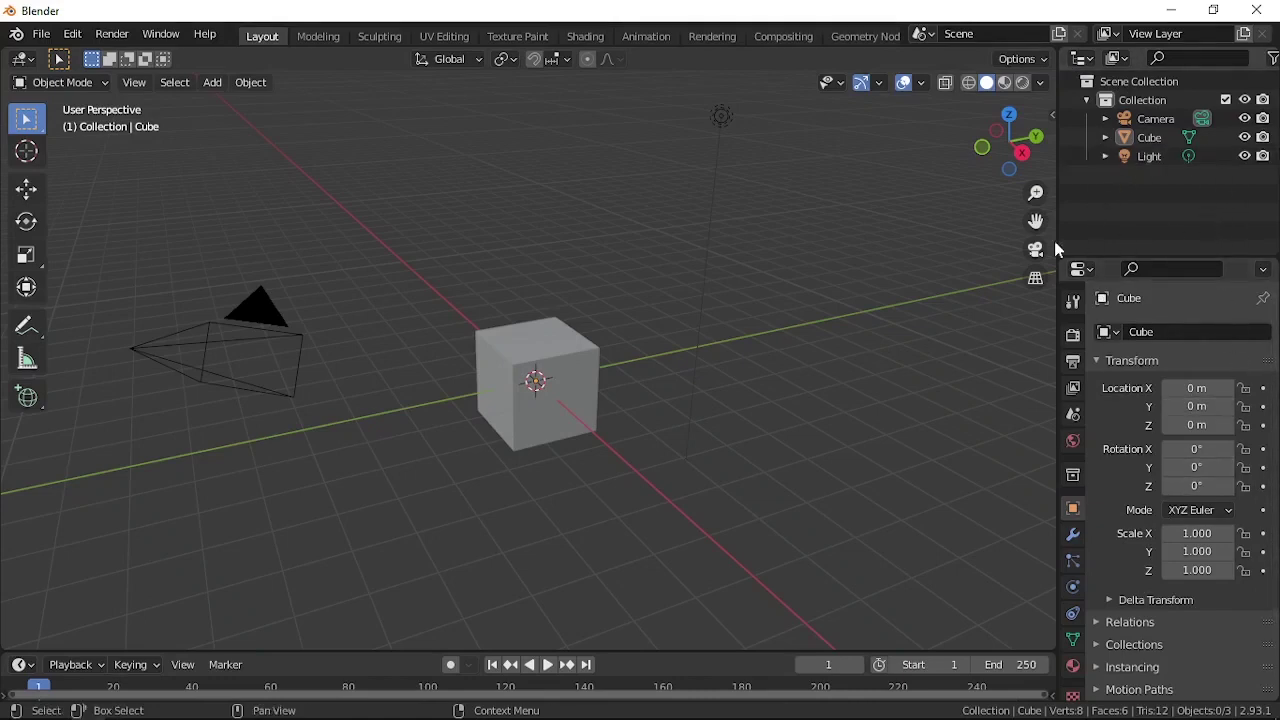
Step: Widen the Outliner and Properties area, and collapse and re-expand the Collection
left_click_drag(1057, 248, 892, 245)
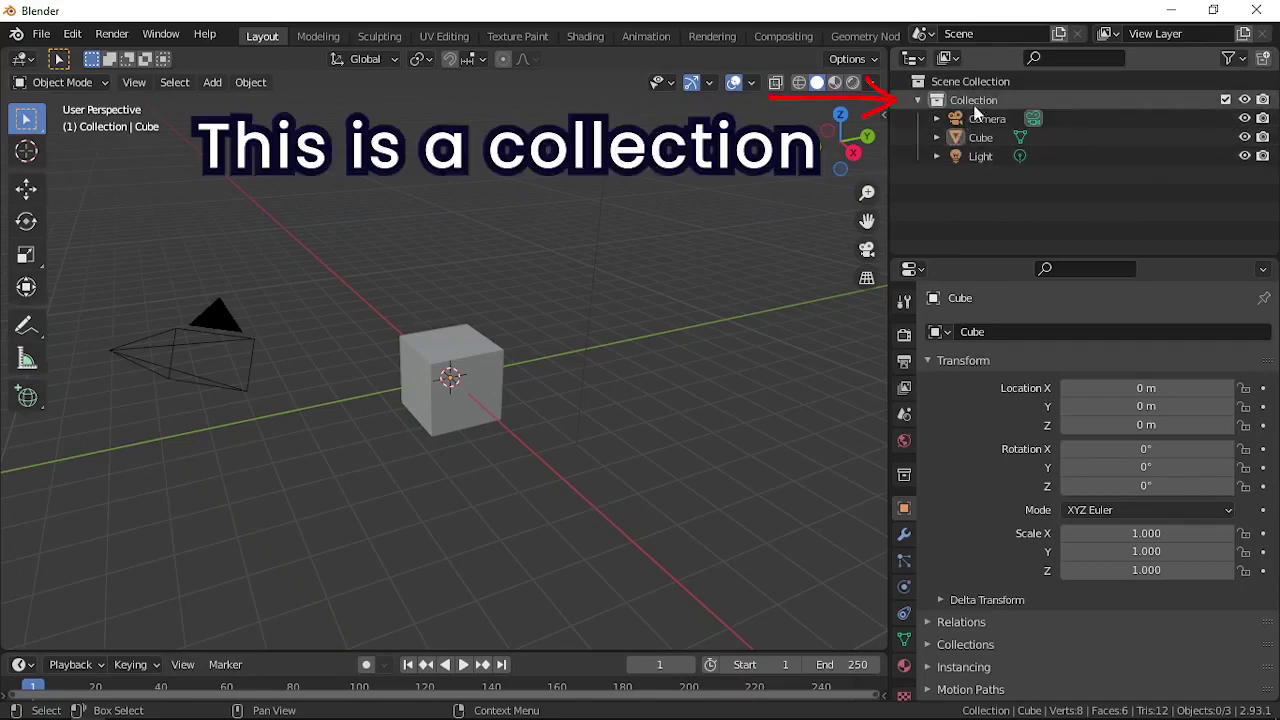
left_click(917, 101)
left_click(917, 101)
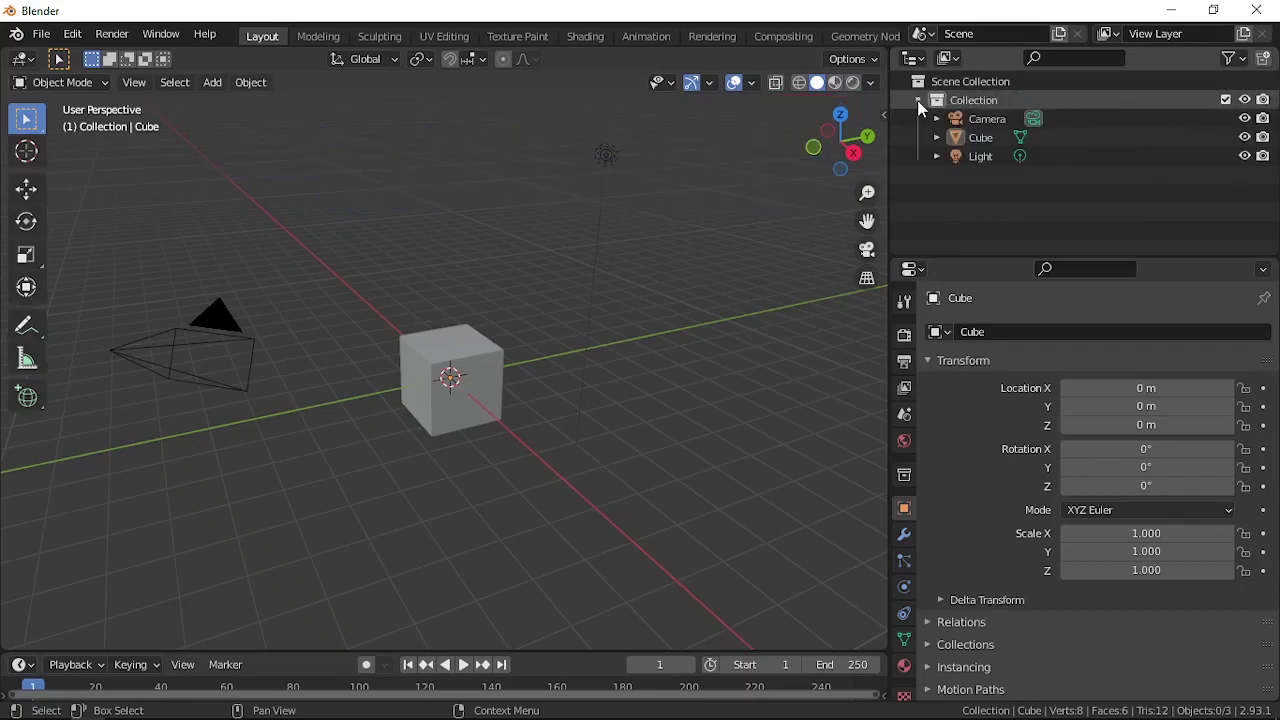
Step: Select the Camera, Cube and Light in turn in the Outliner, and clear the selection
left_click(985, 124)
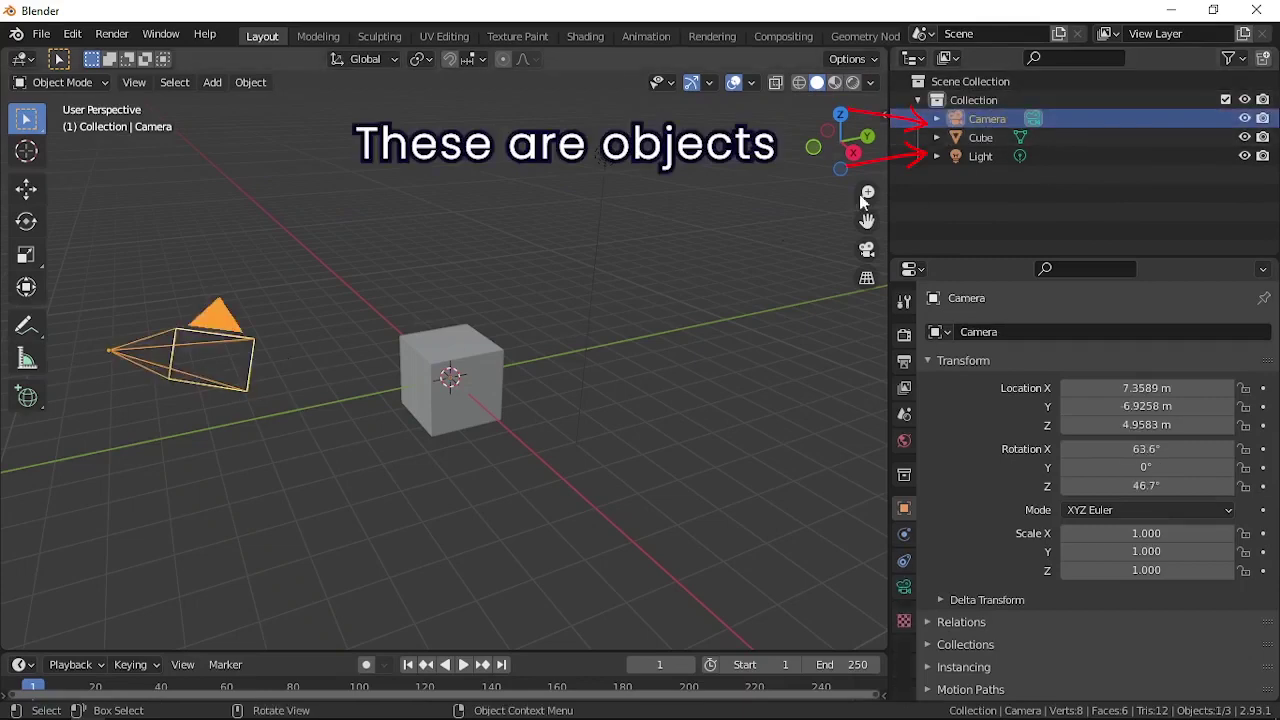
left_click(979, 136)
left_click(976, 158)
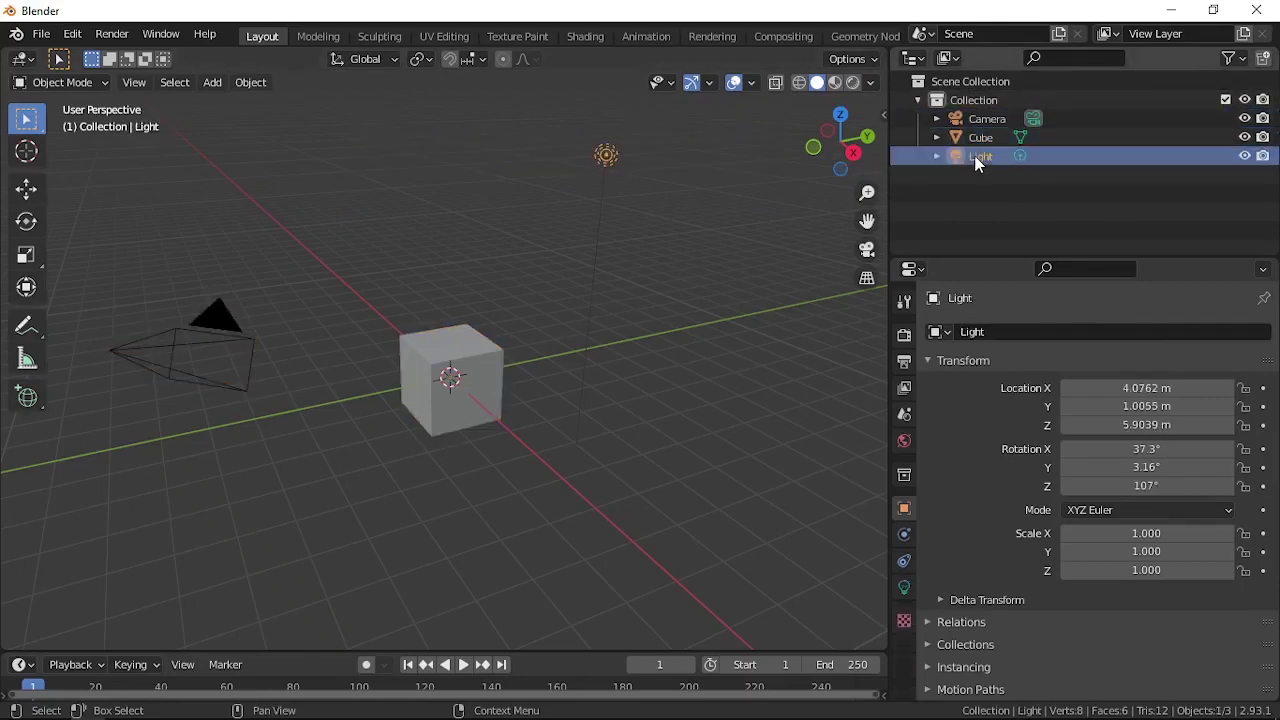
left_click_drag(977, 258, 978, 251)
left_click(967, 172)
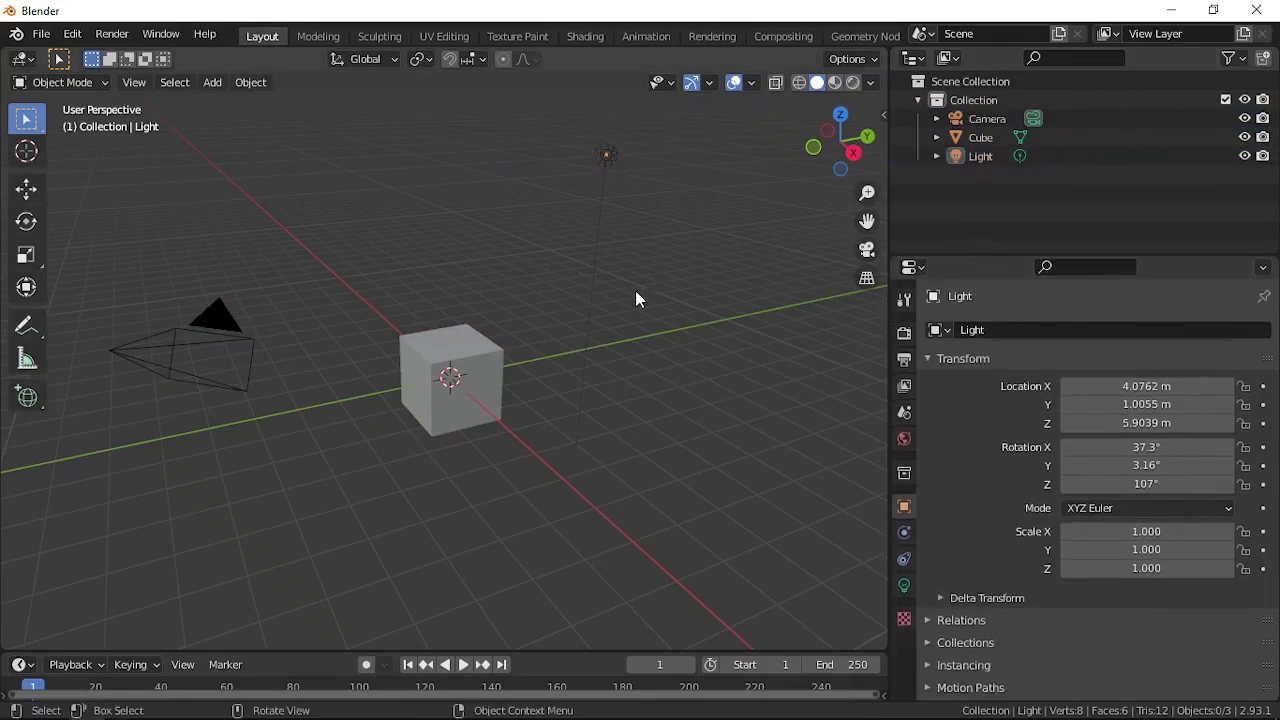
Step: Add a plane placed at about X 1.3 m, Y 5.2 m, Z 2.3 m, away from the cube, and delete it
key("shift+a")
mouse_move(613, 291)
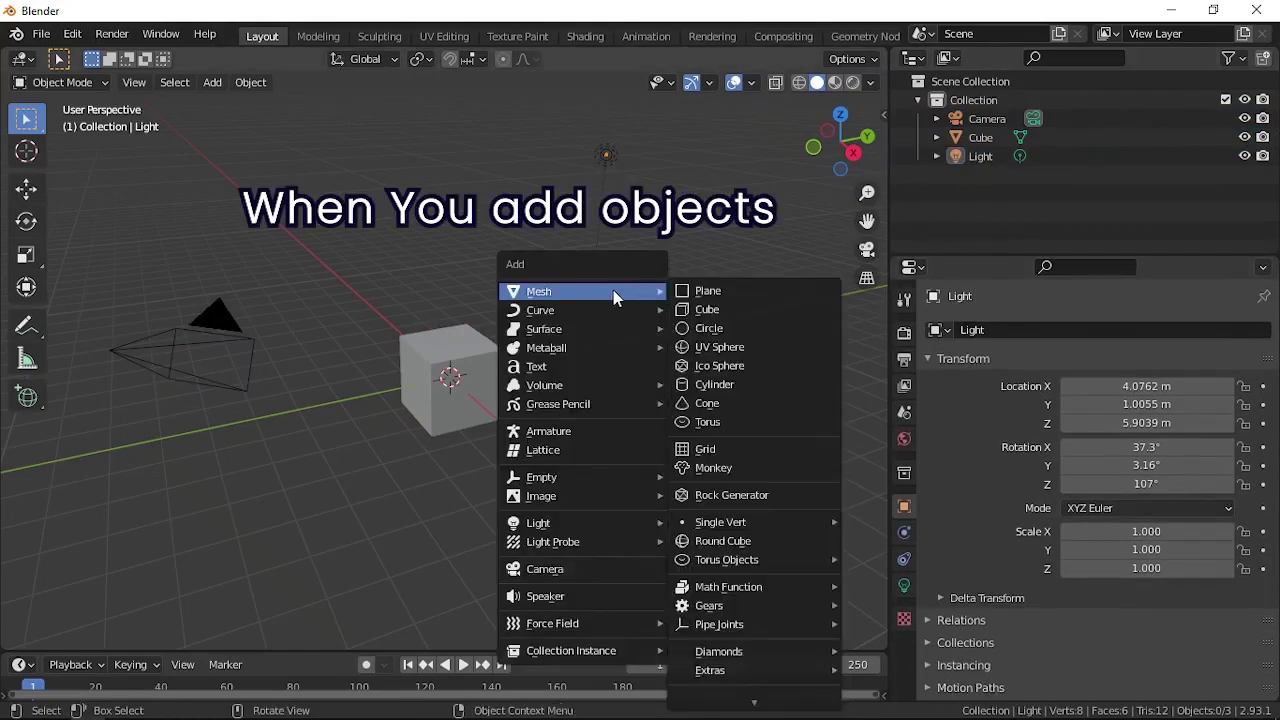
left_click(708, 291)
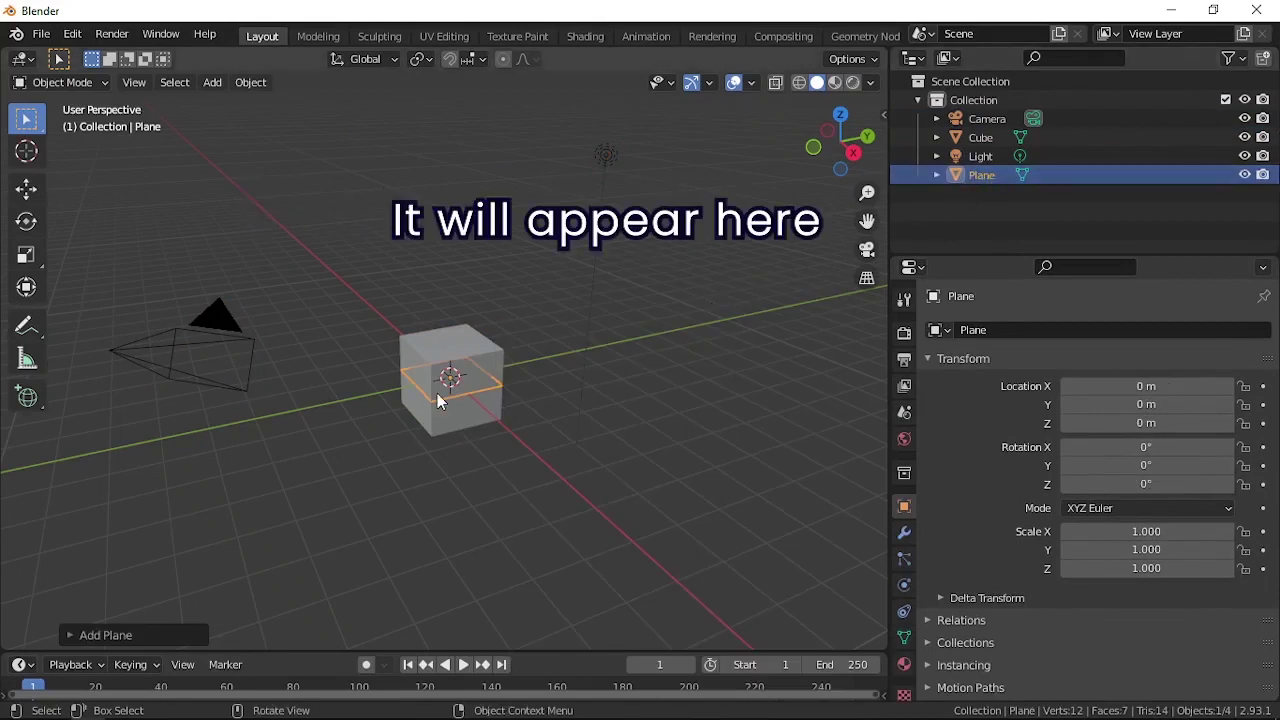
key("g")
left_click(665, 295)
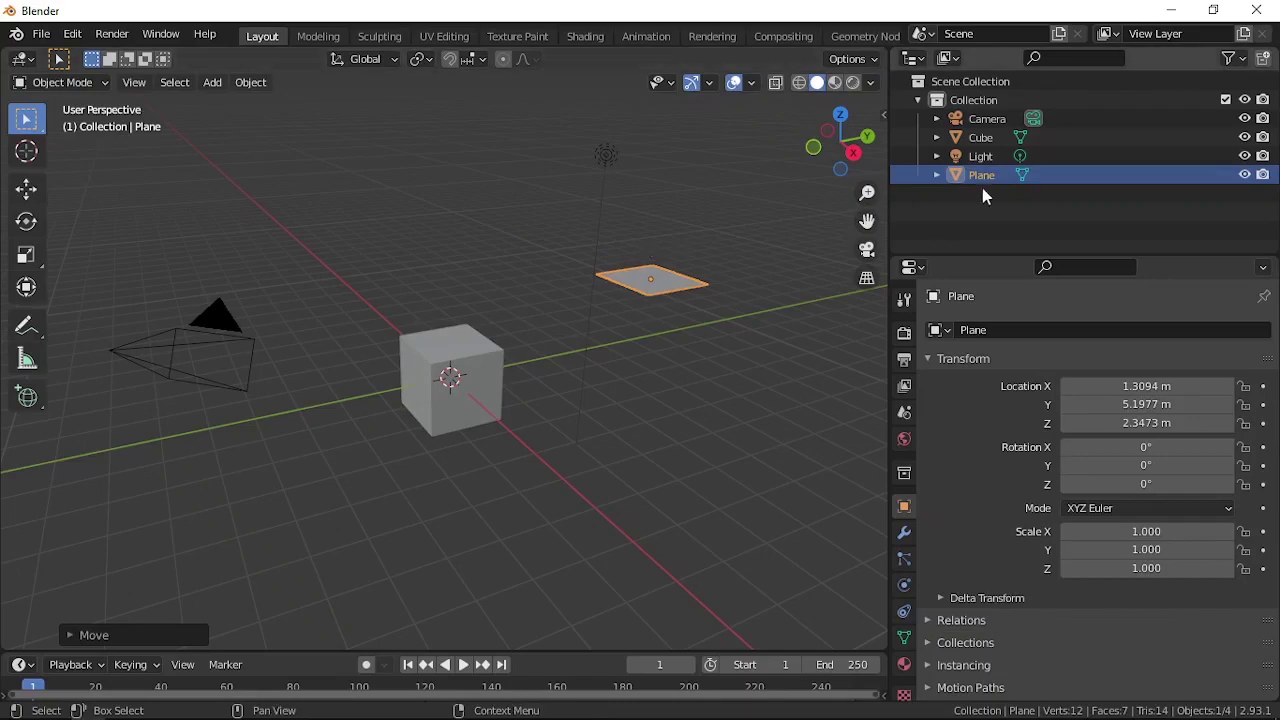
key("Delete")
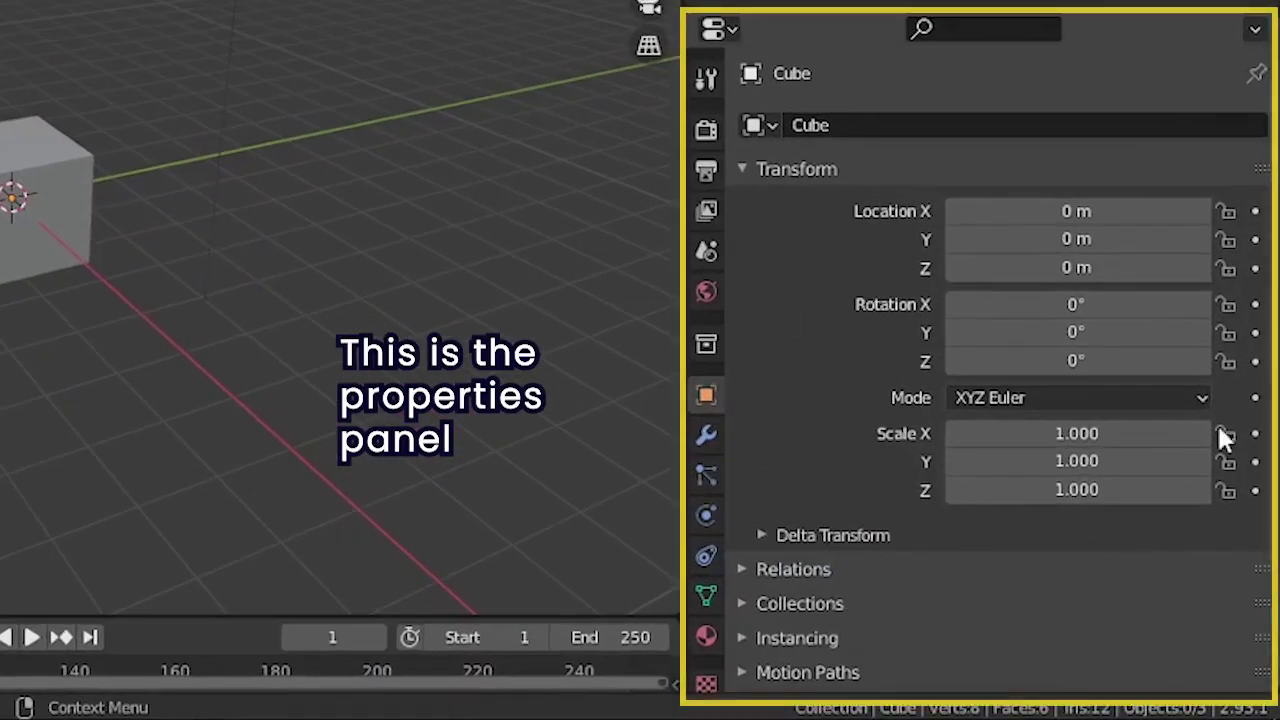
Step: Enlarge the Properties editor slightly and review the tool, render and output settings
left_click_drag(813, 5, 813, 0)
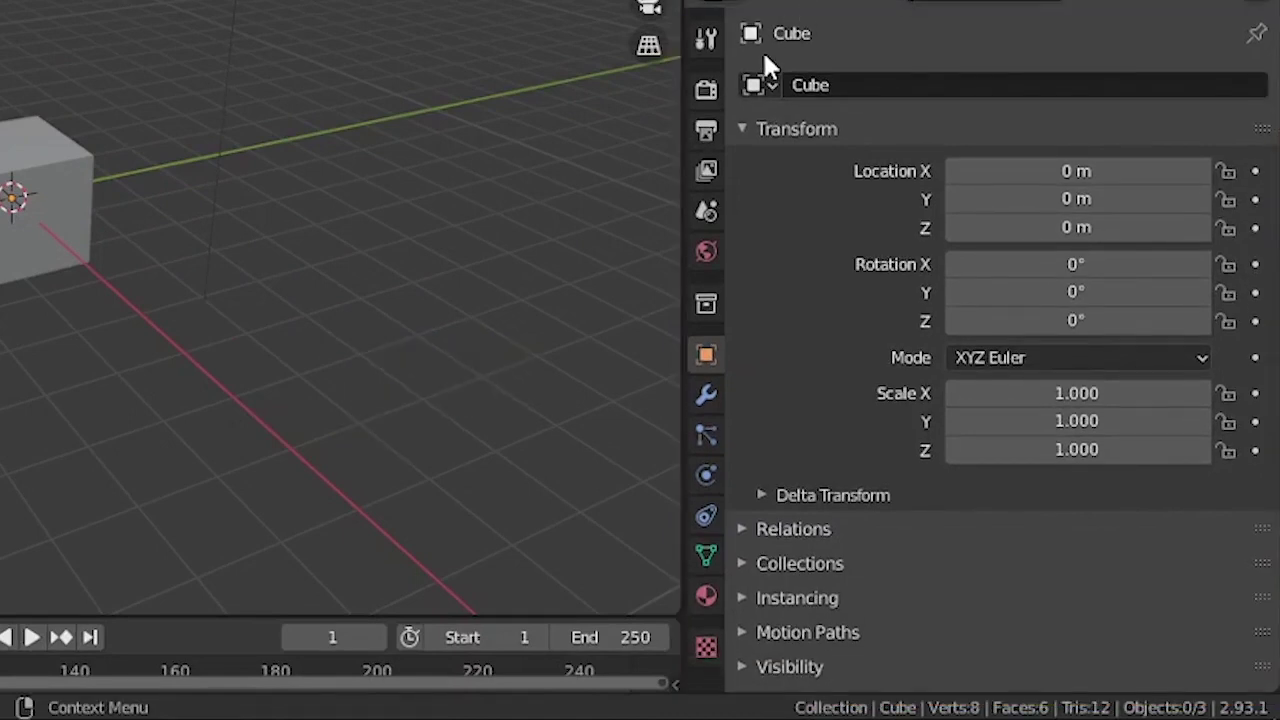
left_click(705, 40)
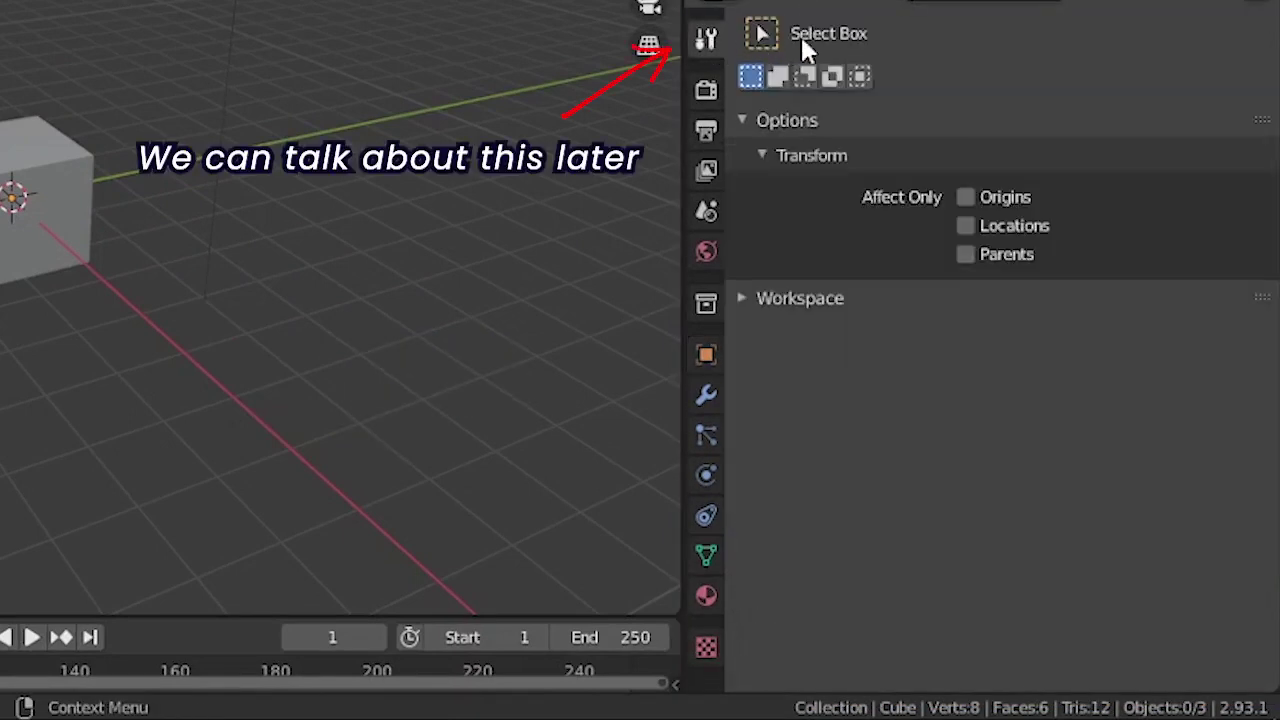
left_click(700, 97)
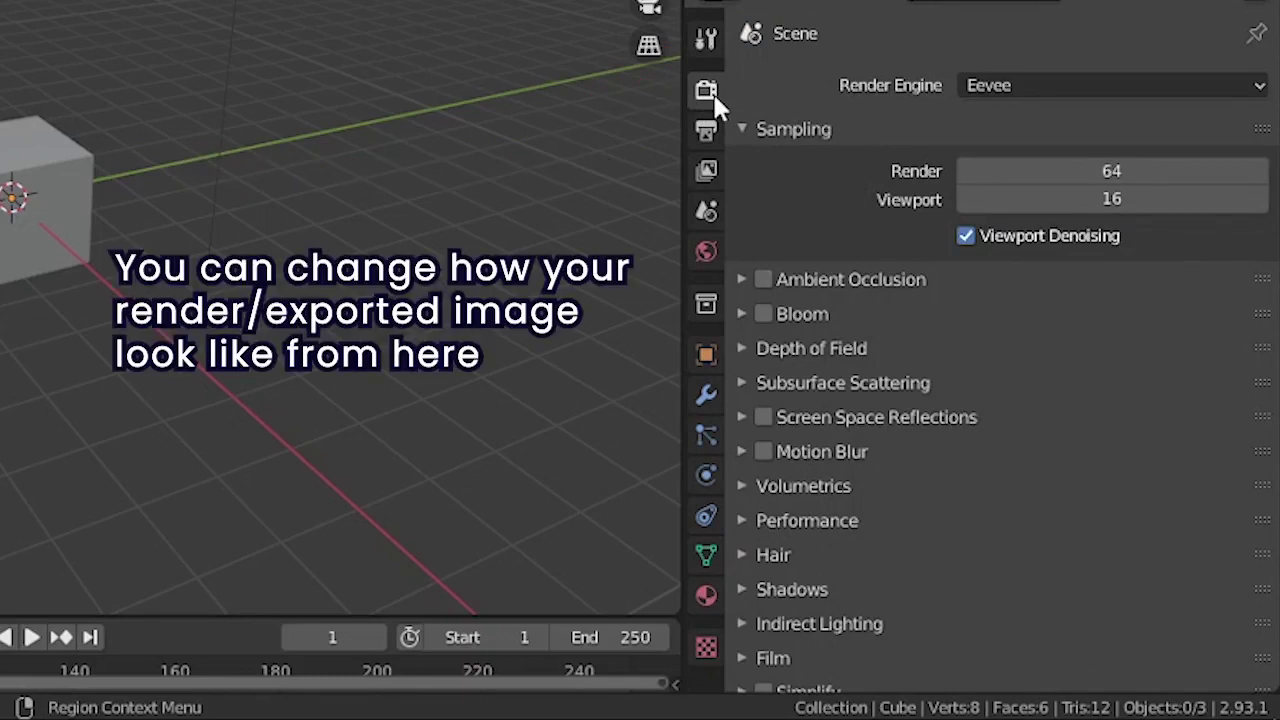
left_click(706, 130)
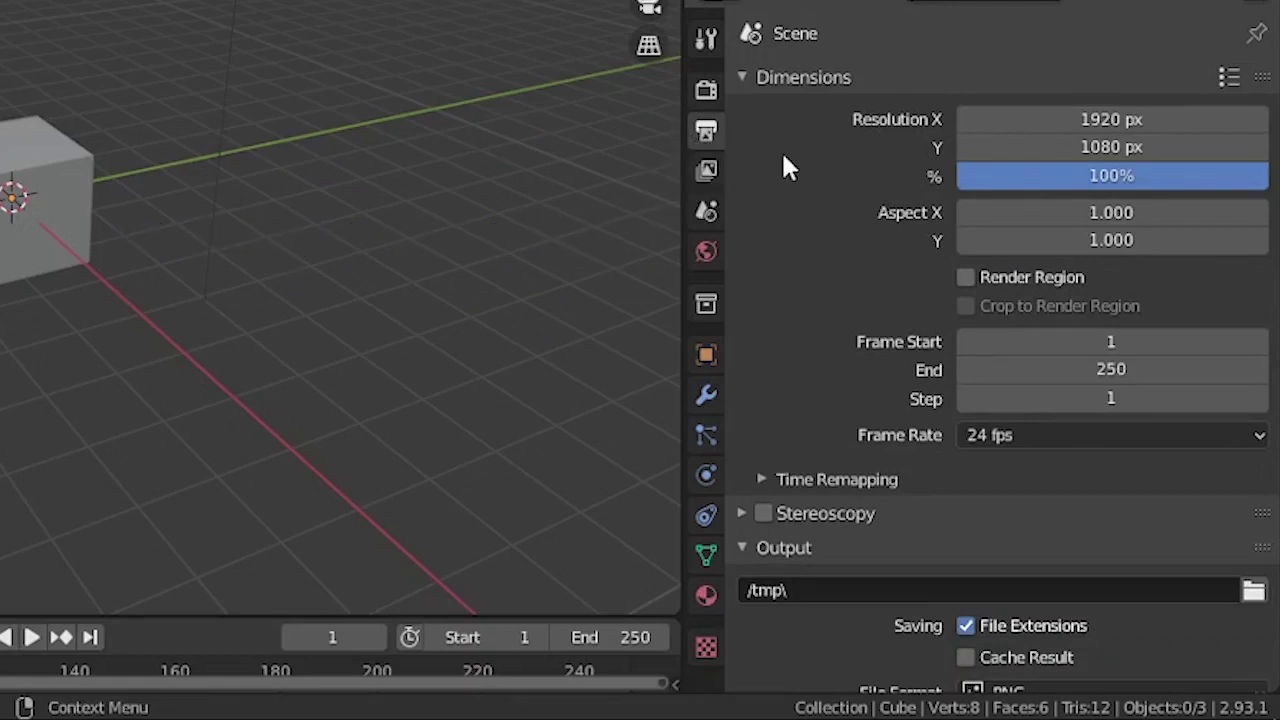
Step: Review the view layer, scene, world and collection properties one after another
left_click(702, 172)
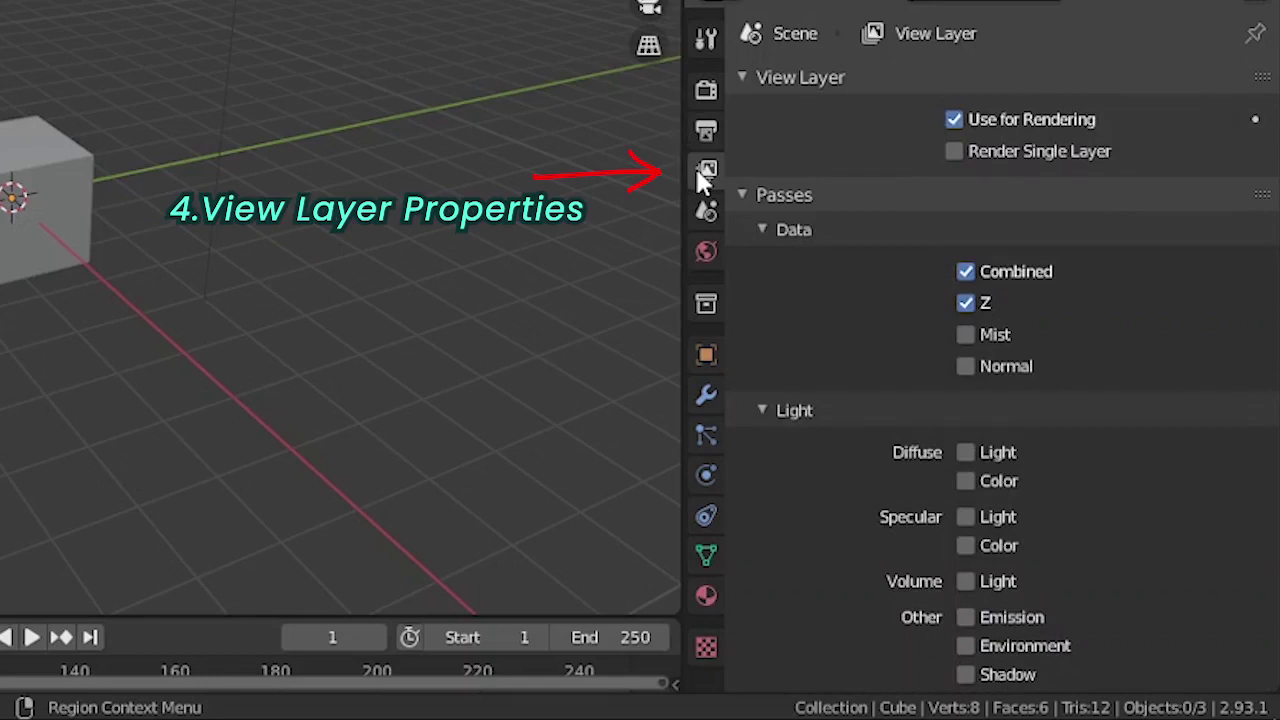
left_click(700, 211)
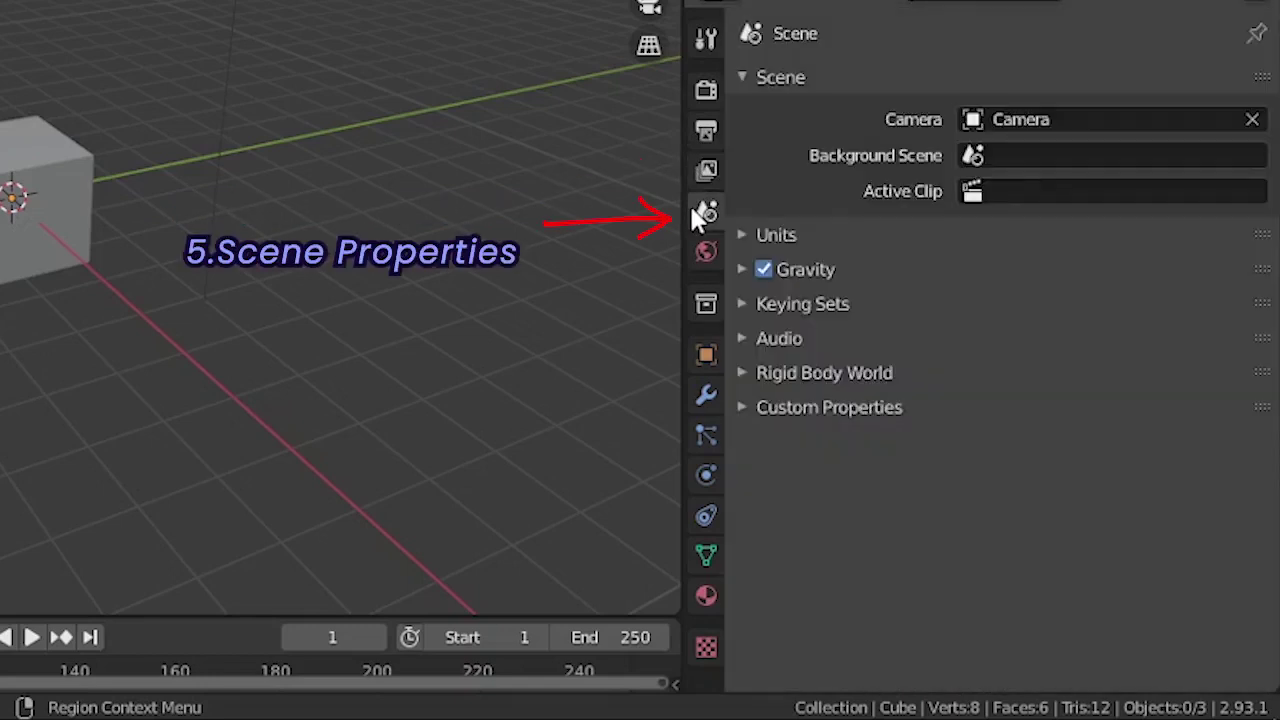
left_click(697, 252)
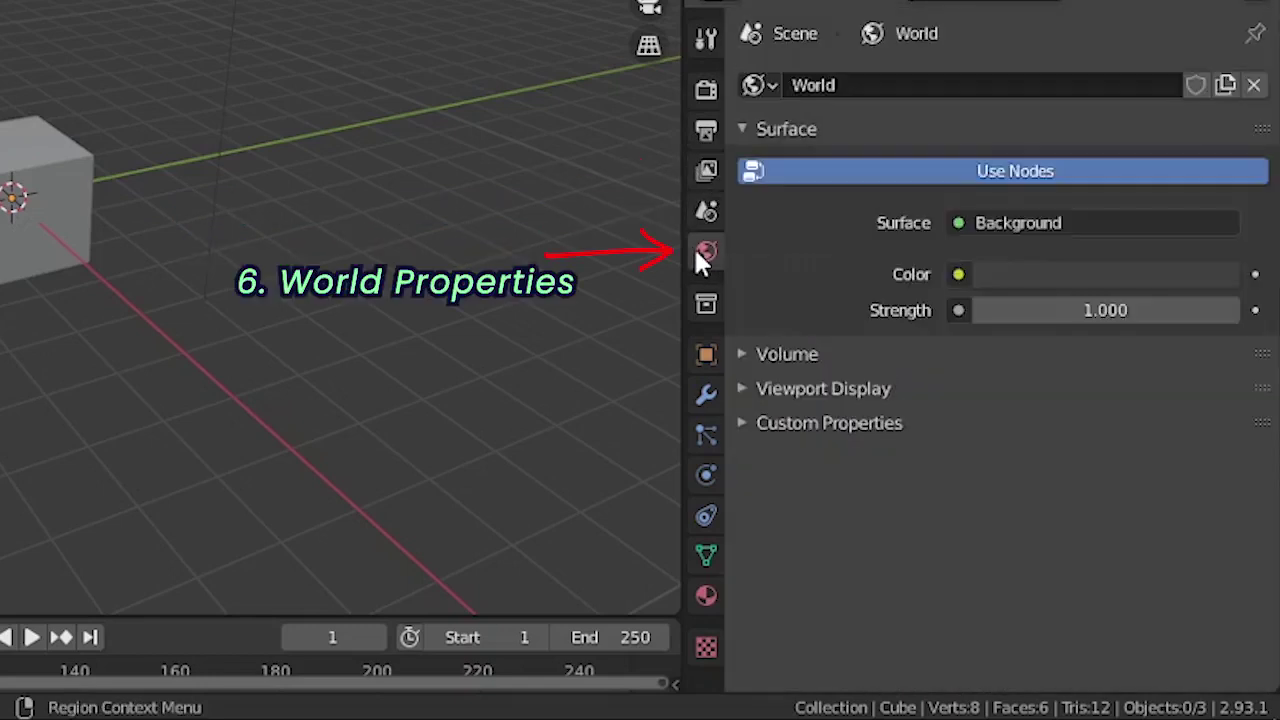
left_click(707, 306)
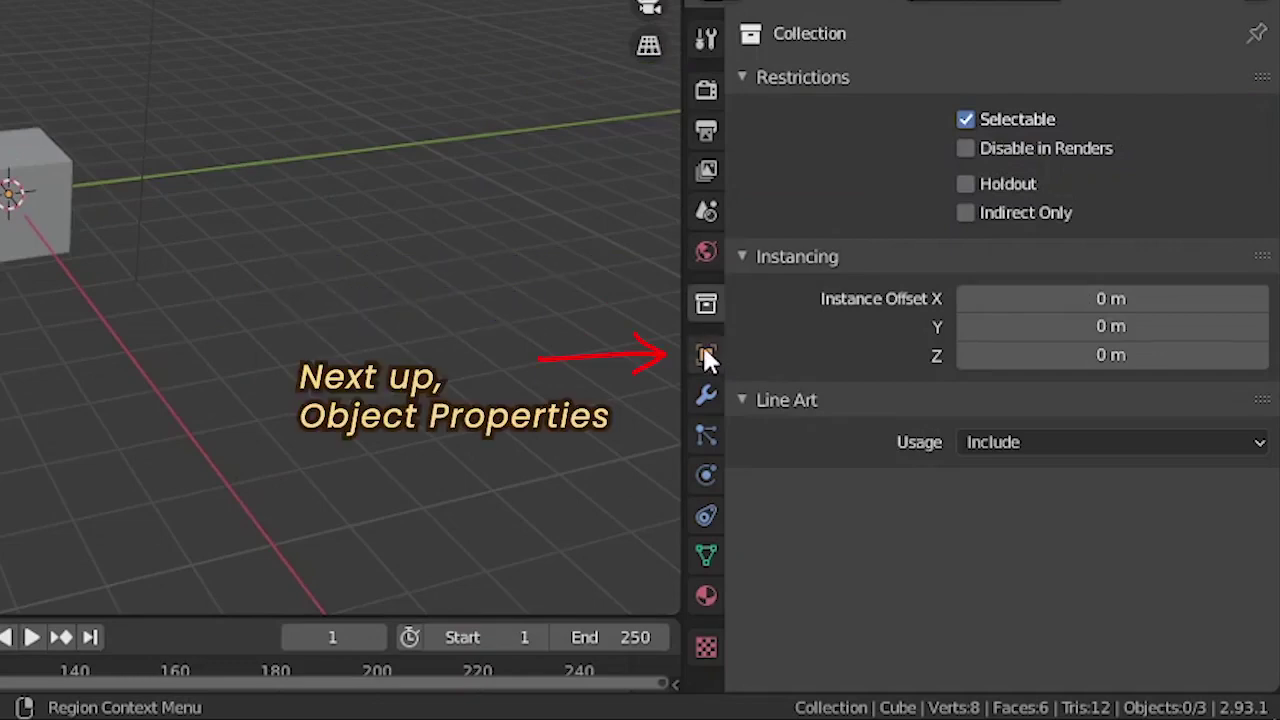
Step: Compare the object properties of the cube, light and camera, and end with the cube selected
left_click(704, 350)
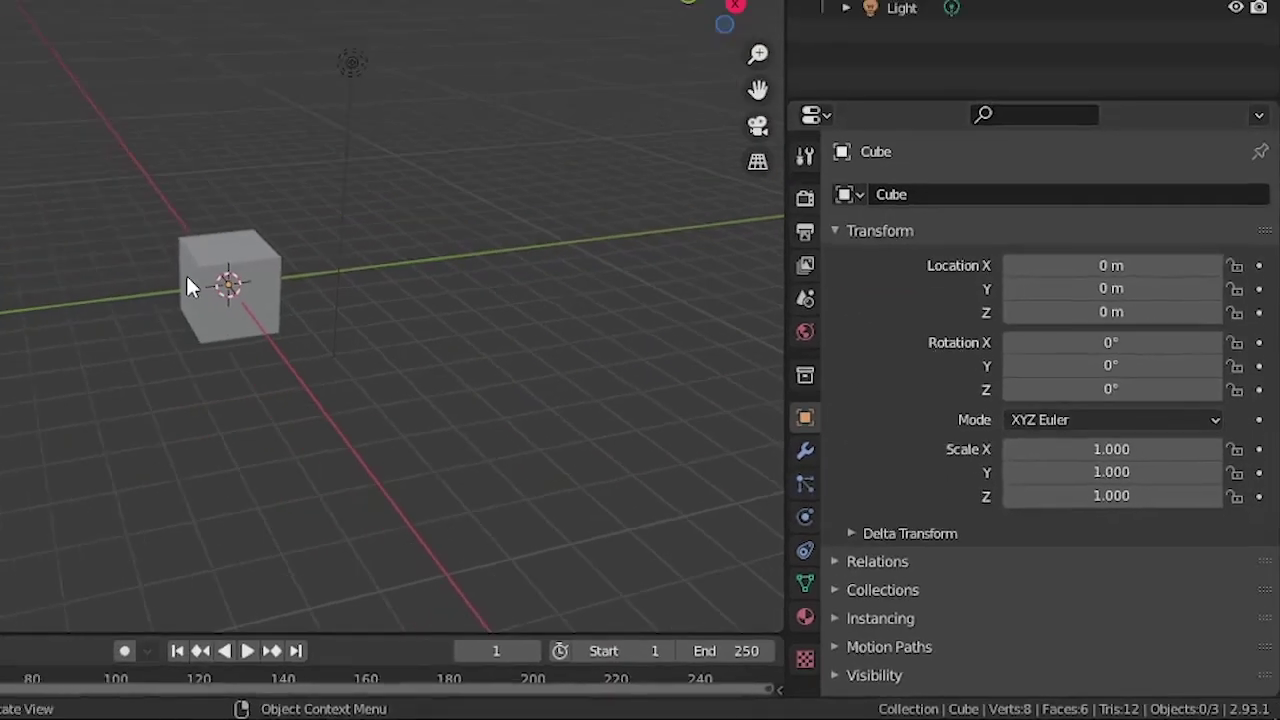
left_click(188, 282)
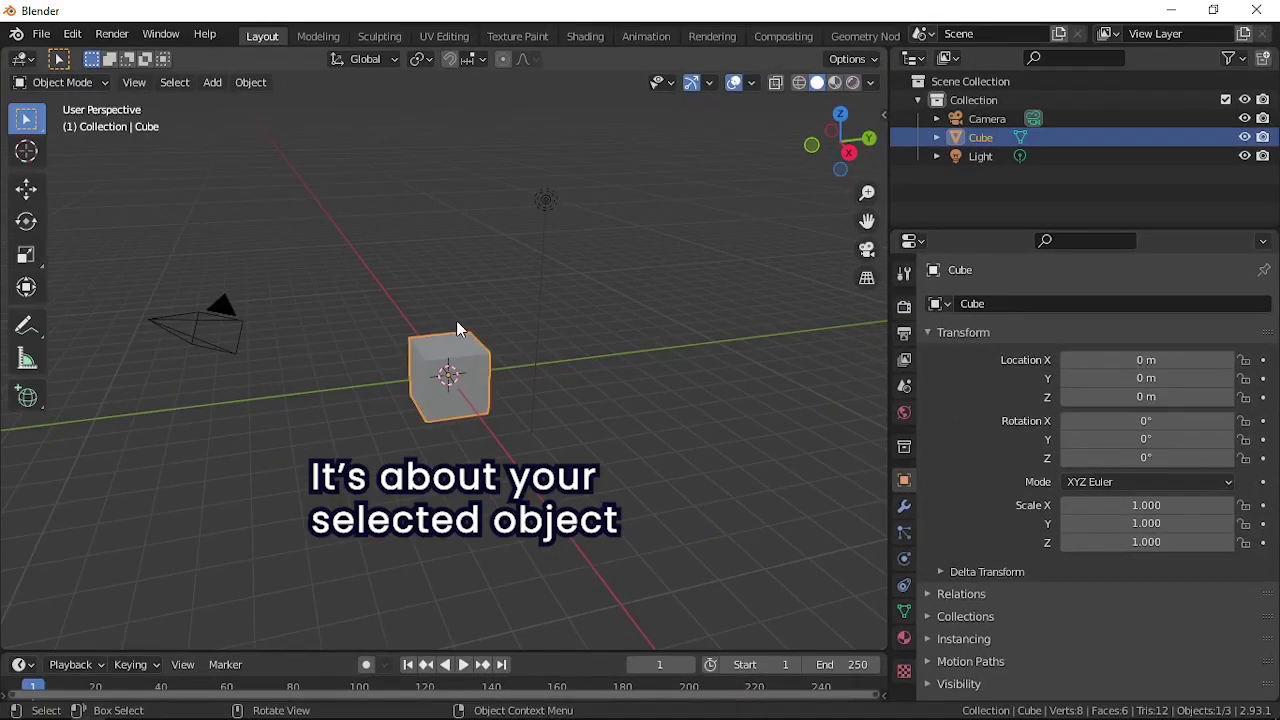
left_click(541, 198)
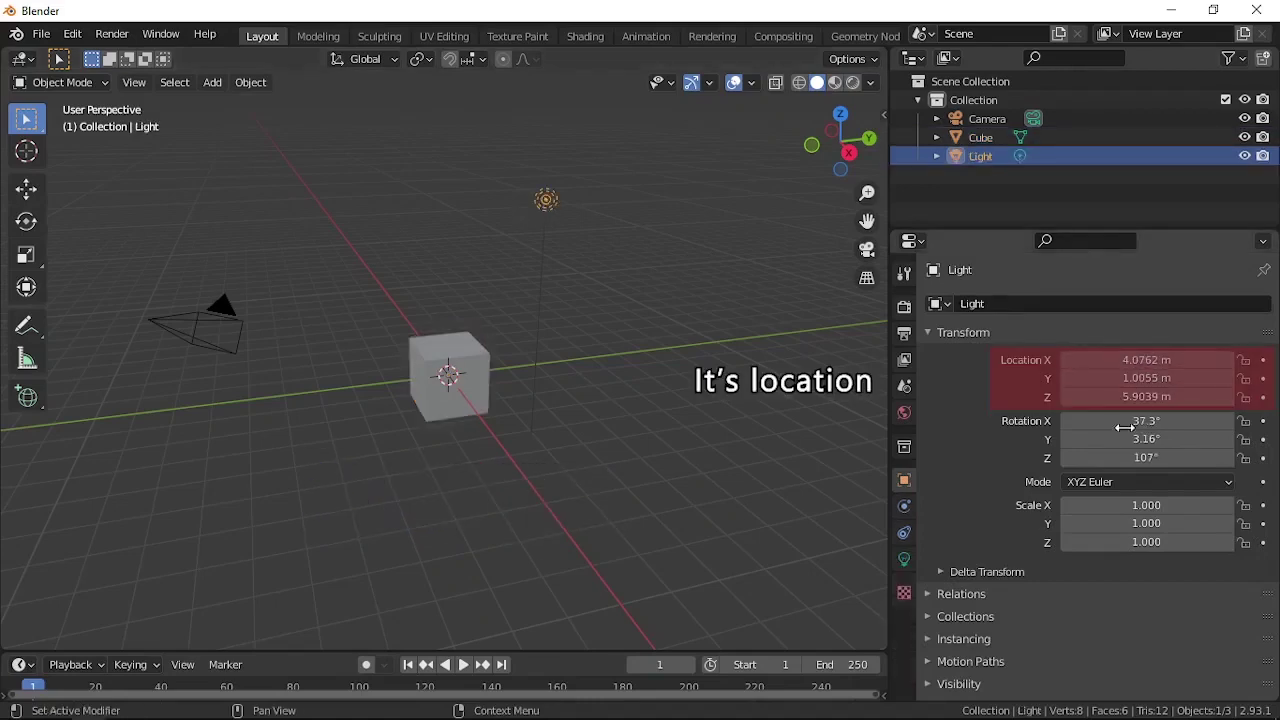
left_click(480, 361)
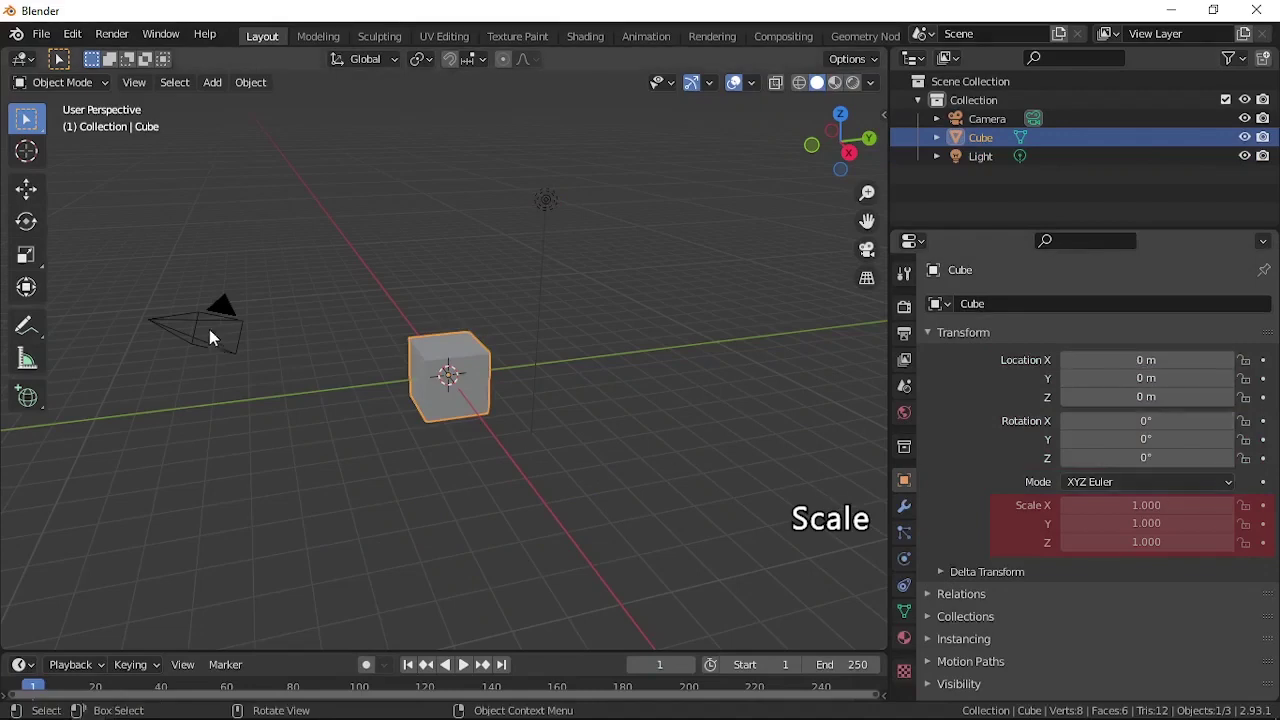
left_click(210, 338)
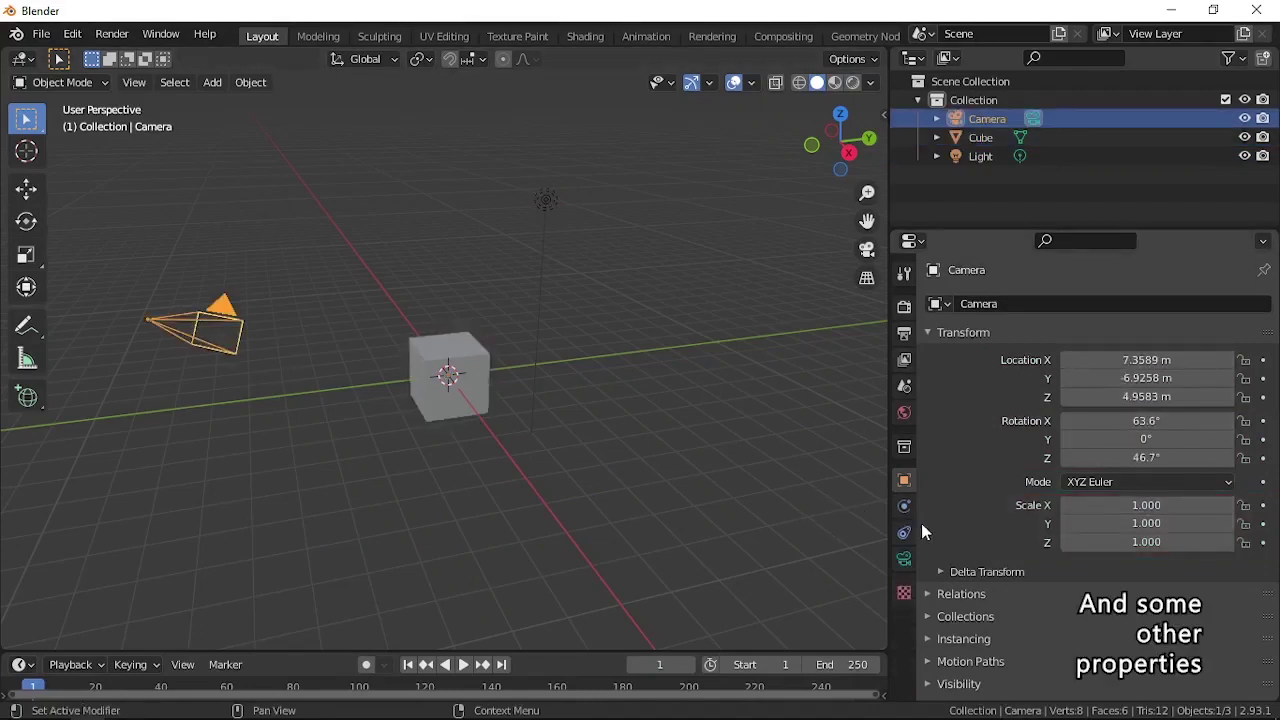
left_click(444, 378)
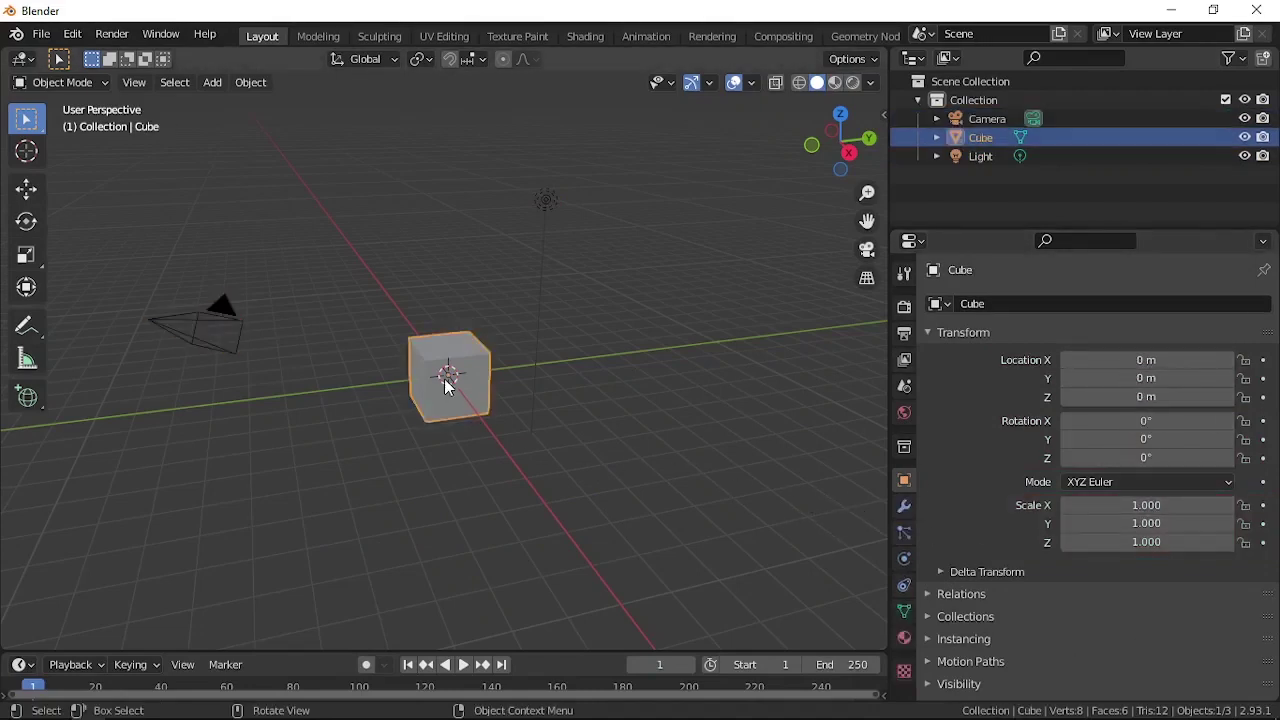
Step: Browse the available modifiers for the cube and add a Bevel modifier
left_click(904, 508)
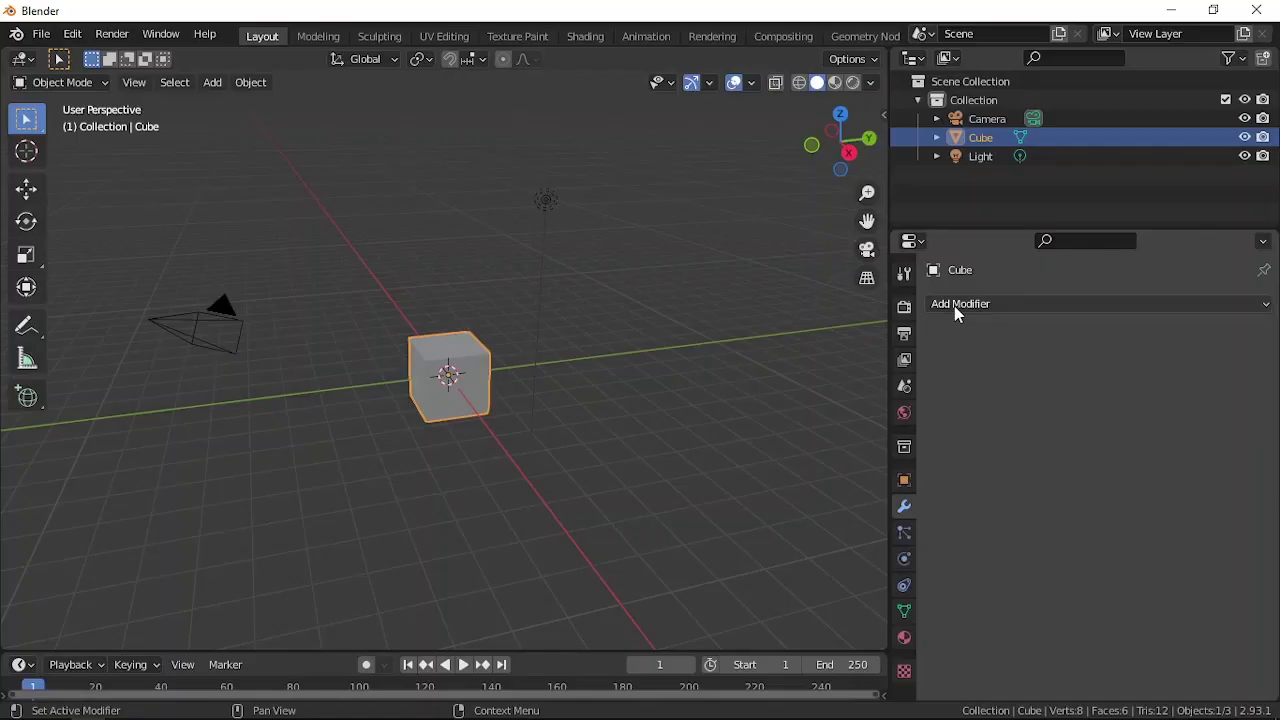
left_click(954, 304)
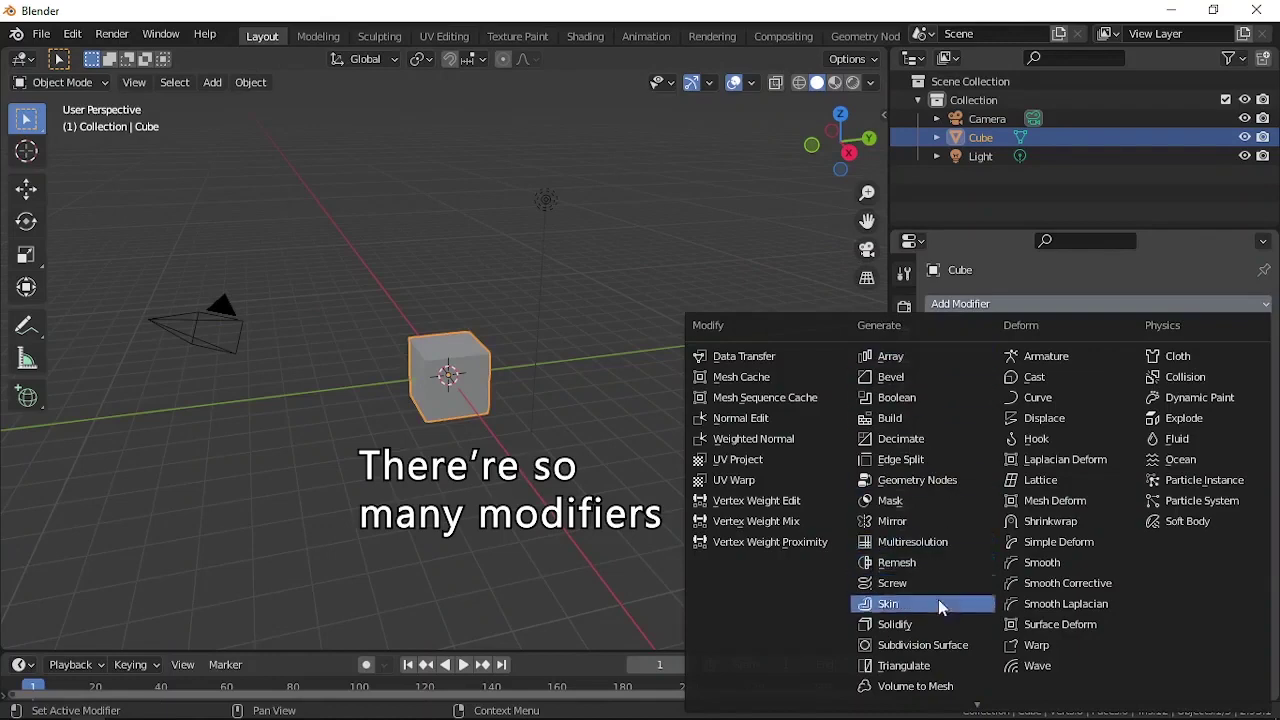
scroll(933, 637, "down", 9)
scroll(933, 637, "up", 11)
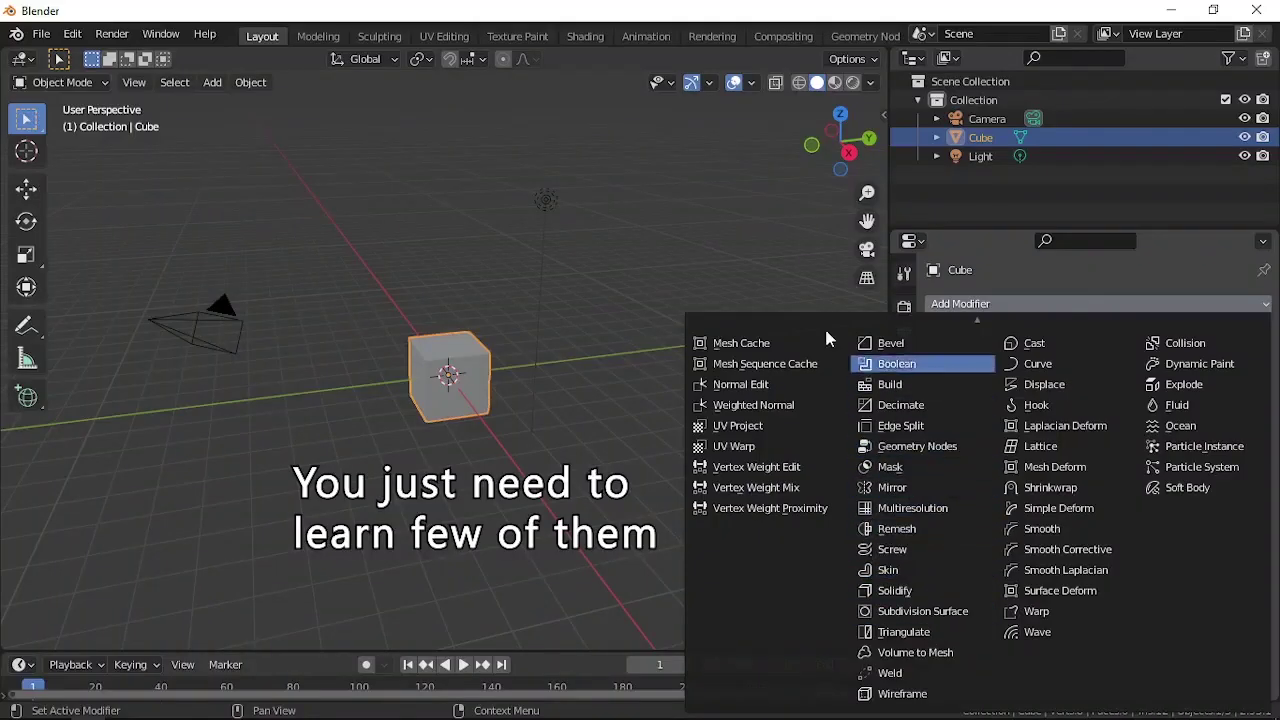
scroll(853, 350, "up", 2)
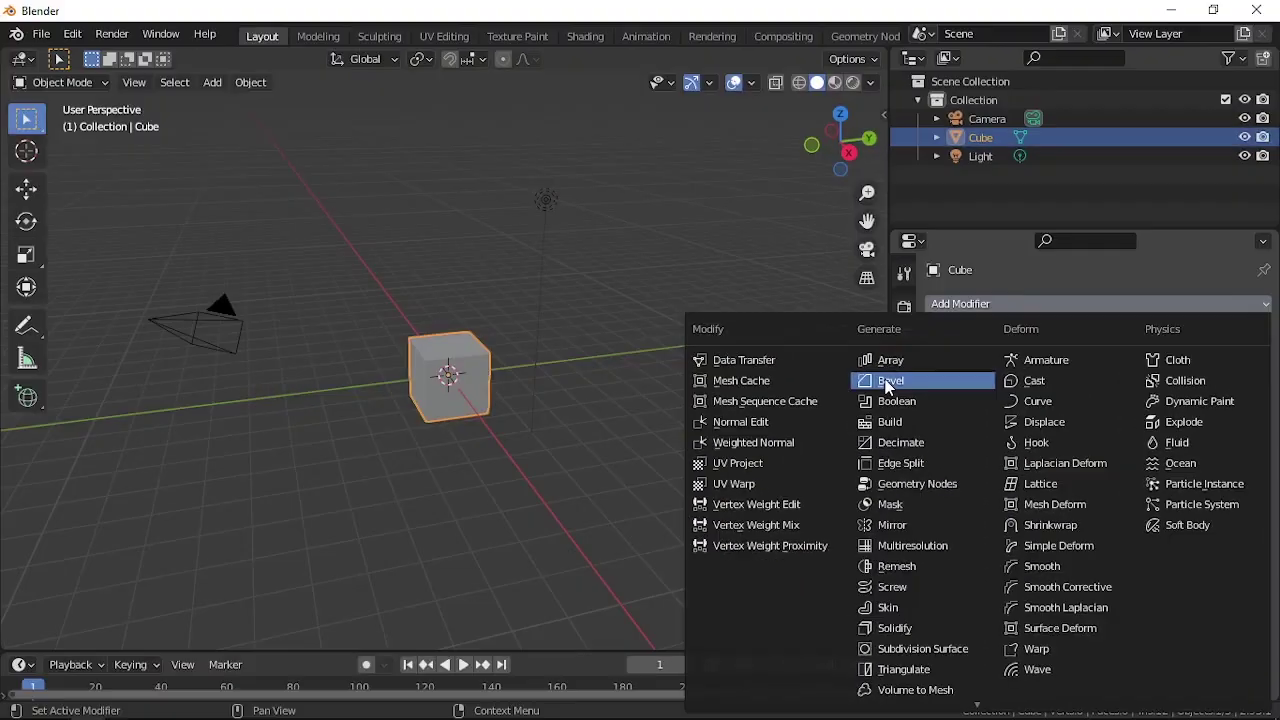
left_click(637, 172)
middle_click_drag(424, 378, 470, 390)
scroll(482, 399, "up", 3)
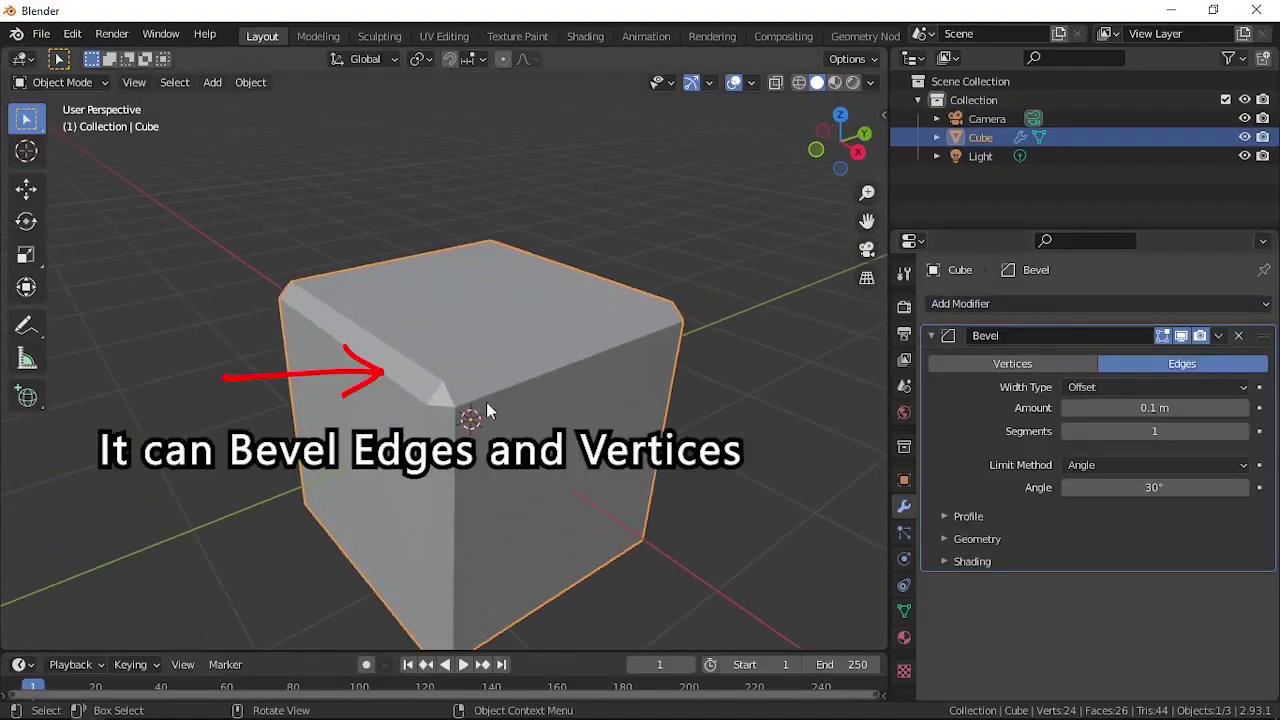
Step: Experiment with the Bevel modifier's viewport display and segment count, using a bevel amount of 0.18 m
left_click(1180, 337)
left_click(1180, 337)
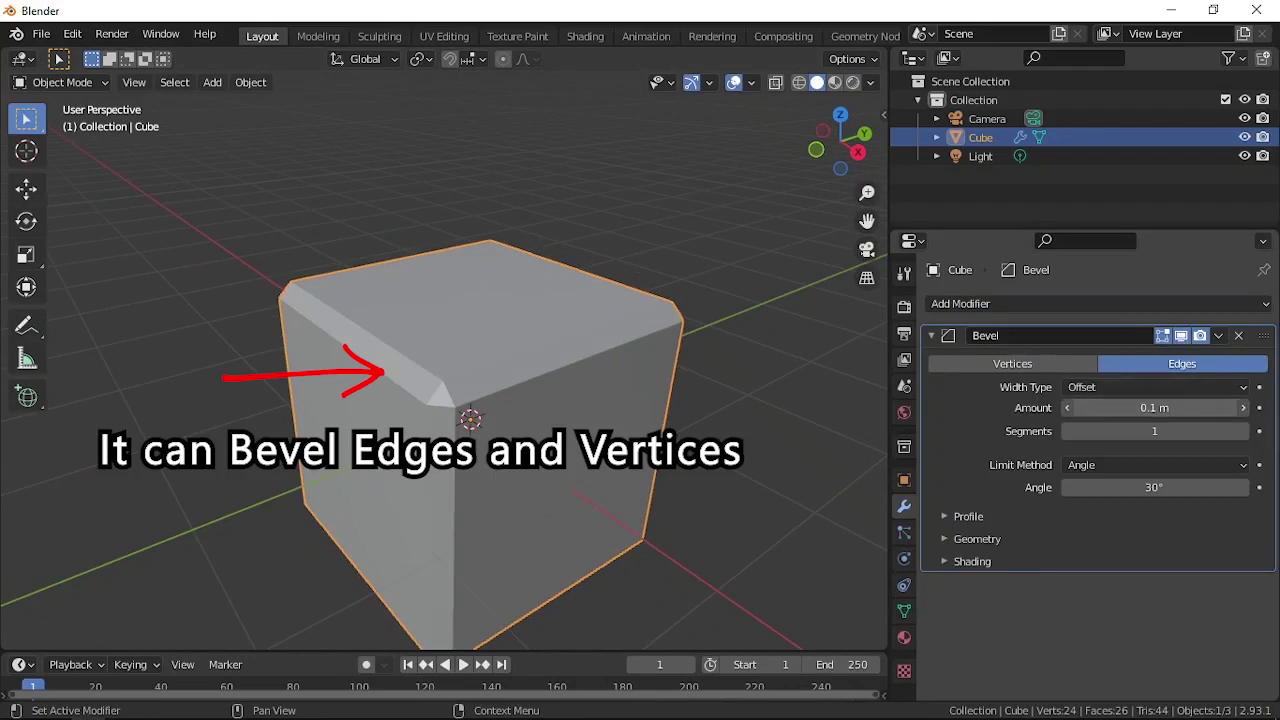
left_click_drag(1150, 408, 1118, 428)
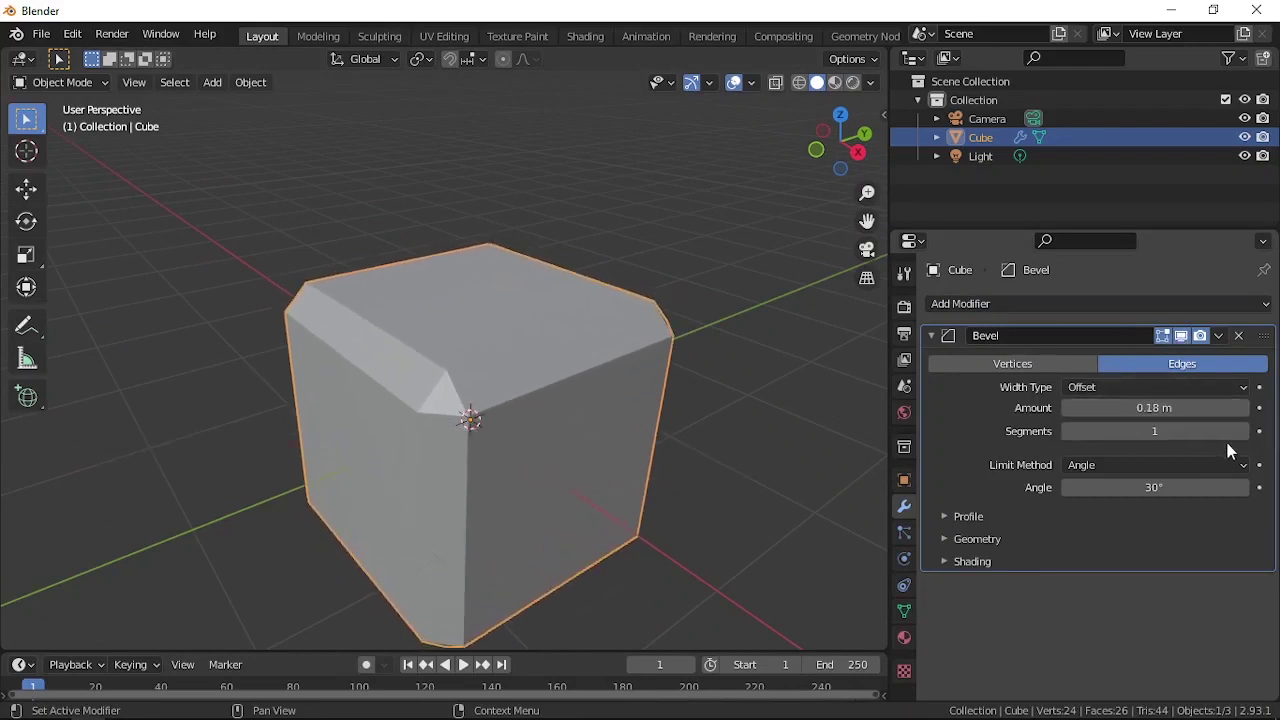
left_click_drag(1210, 431, 1265, 431)
left_click_drag(1160, 431, 1112, 431)
Step: Replace the cube's Bevel modifier with an Array modifier
left_click(1236, 335)
scroll(707, 371, "down", 2)
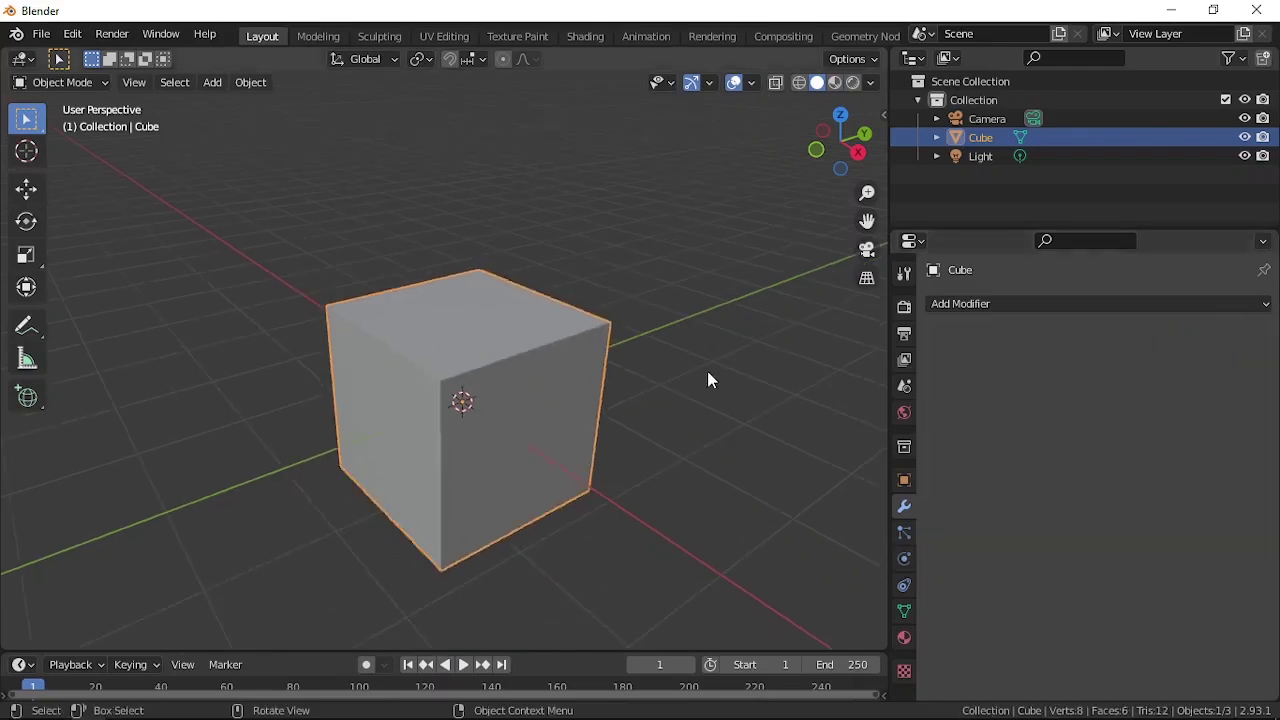
middle_click_drag(707, 371, 680, 361)
left_click(960, 303)
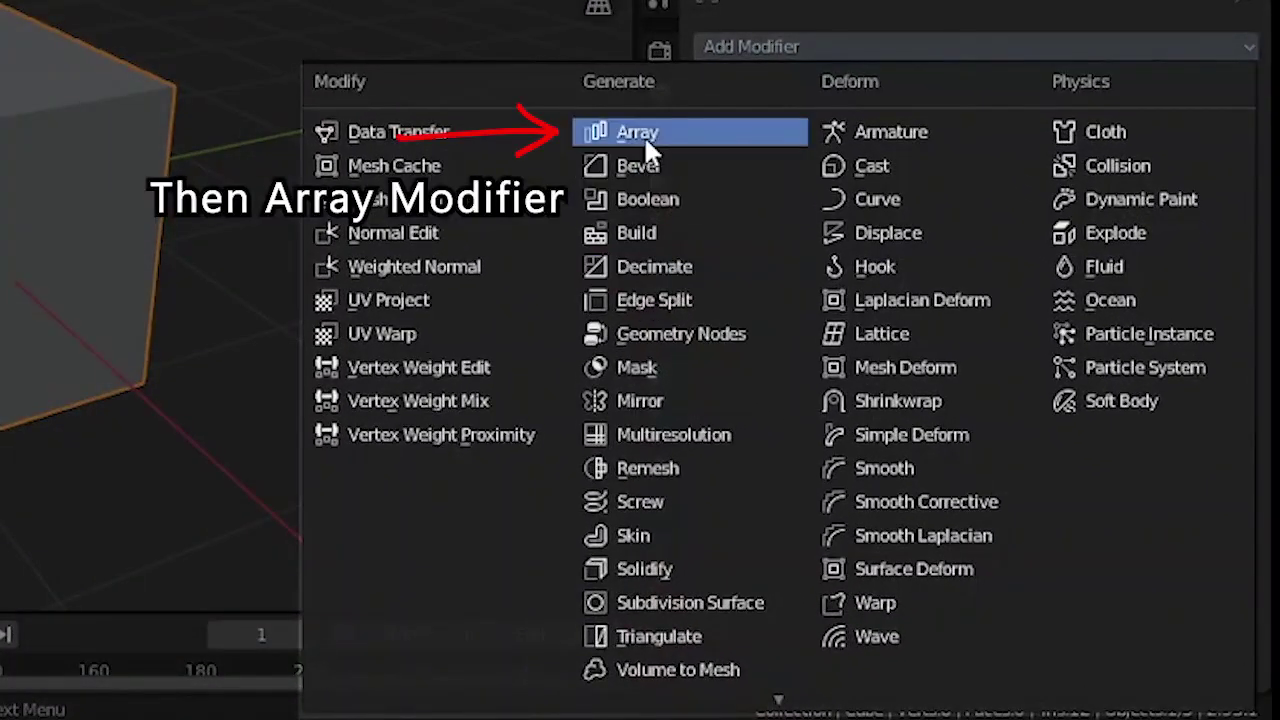
left_click(644, 135)
scroll(739, 456, "down", 1)
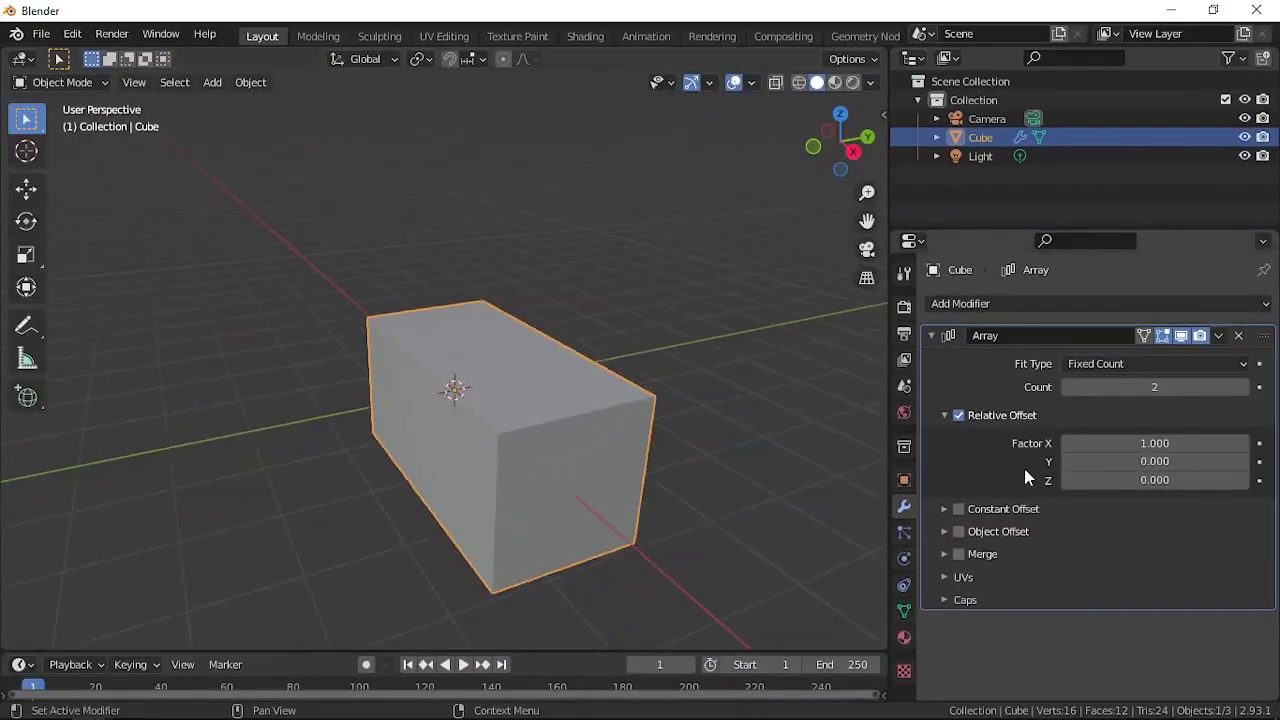
Step: Set the Array modifier's relative offset Factor X to 1.300 to space the copies apart
left_click_drag(1143, 443, 1175, 443)
scroll(763, 460, "down", 2)
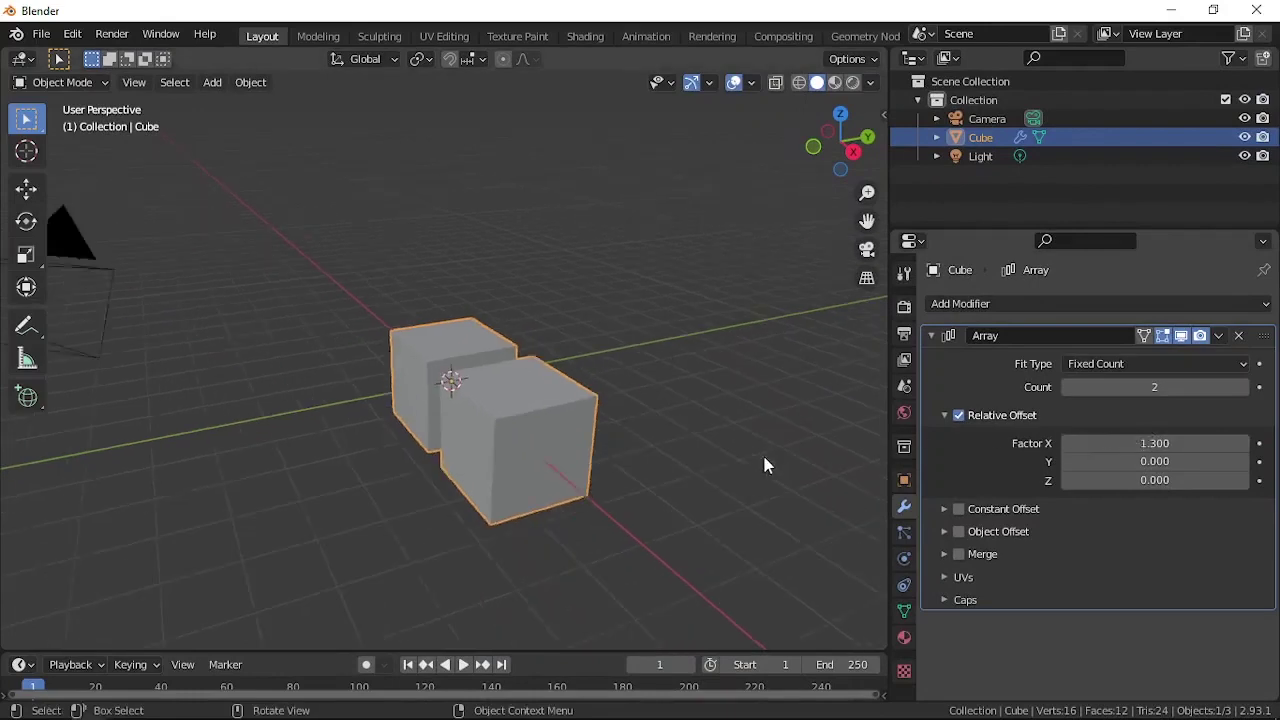
middle_click_drag(763, 460, 808, 436)
Step: Raise the Array modifier's count to preview a long row of cubes, and reduce it to 1
left_click_drag(1153, 387, 1205, 387)
scroll(677, 413, "down", 12)
left_click_drag(1103, 387, 1055, 387)
middle_click_drag(730, 420, 742, 412)
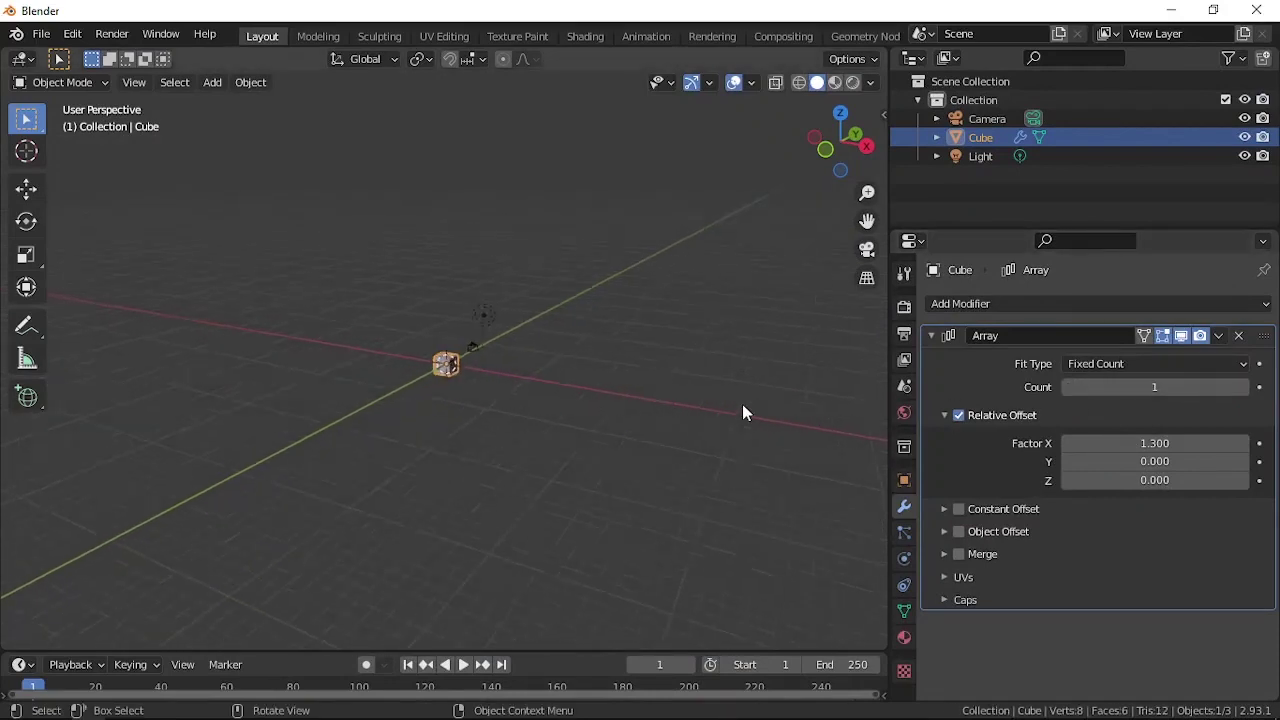
Step: Remove the Array modifier from the cube
scroll(742, 412, "up", 10)
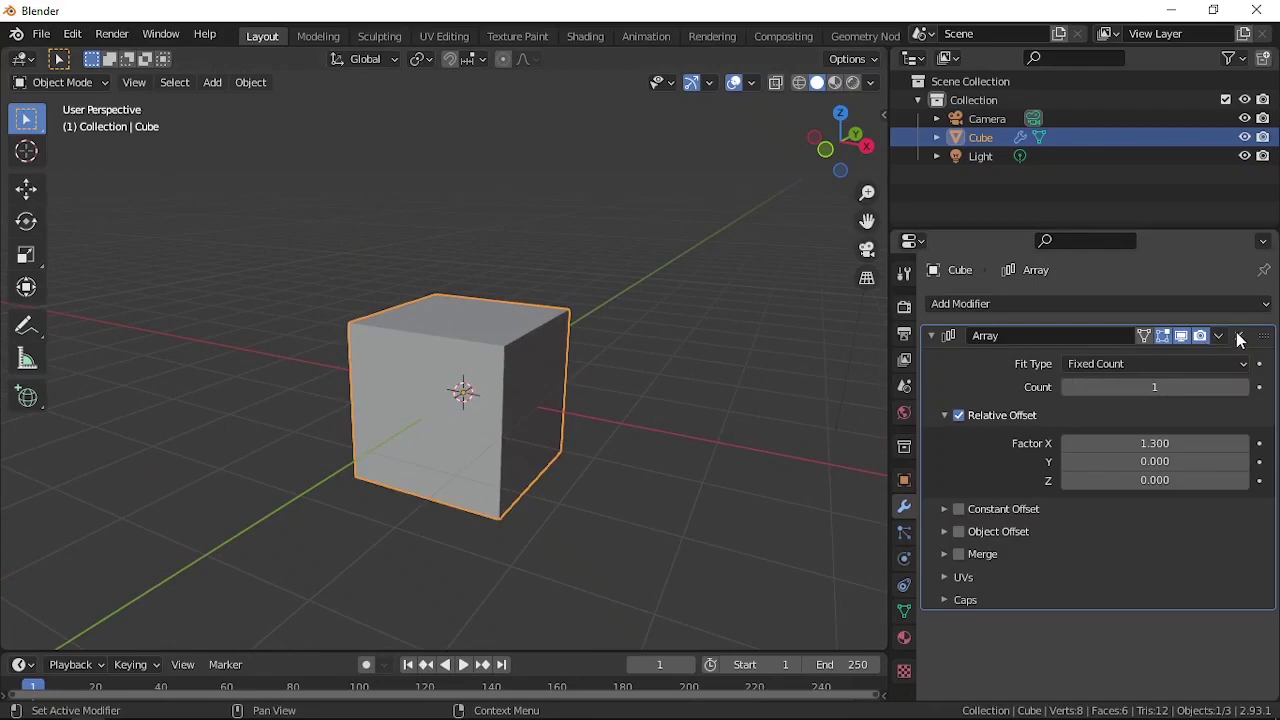
left_click(1238, 337)
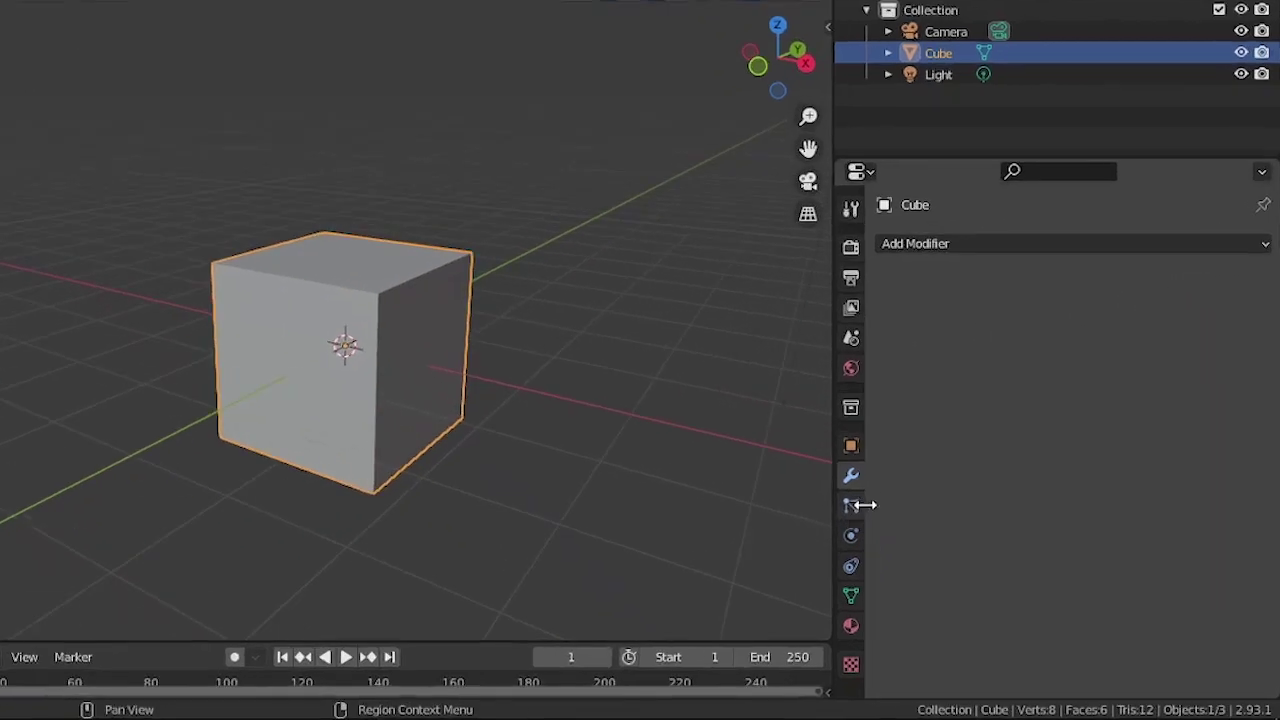
Step: Show the cube's Particle, Physics, Object Constraint and Object Data properties one after another
left_click(851, 508)
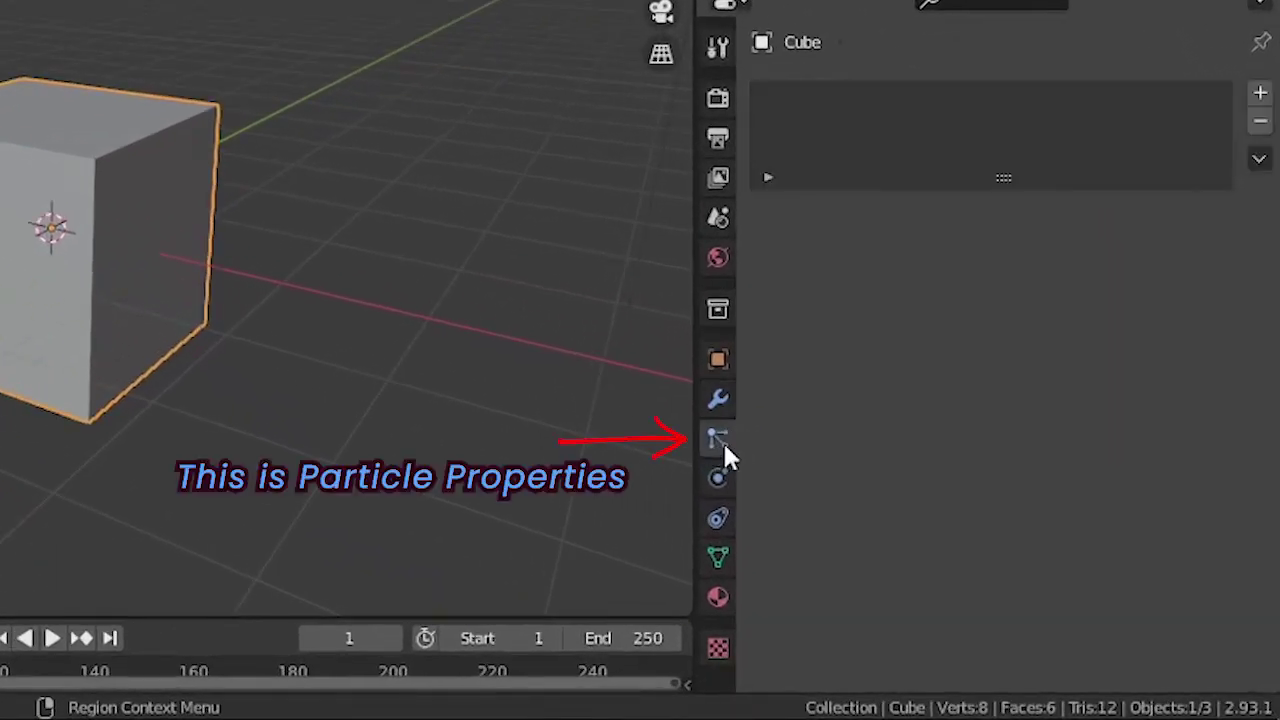
left_click(717, 478)
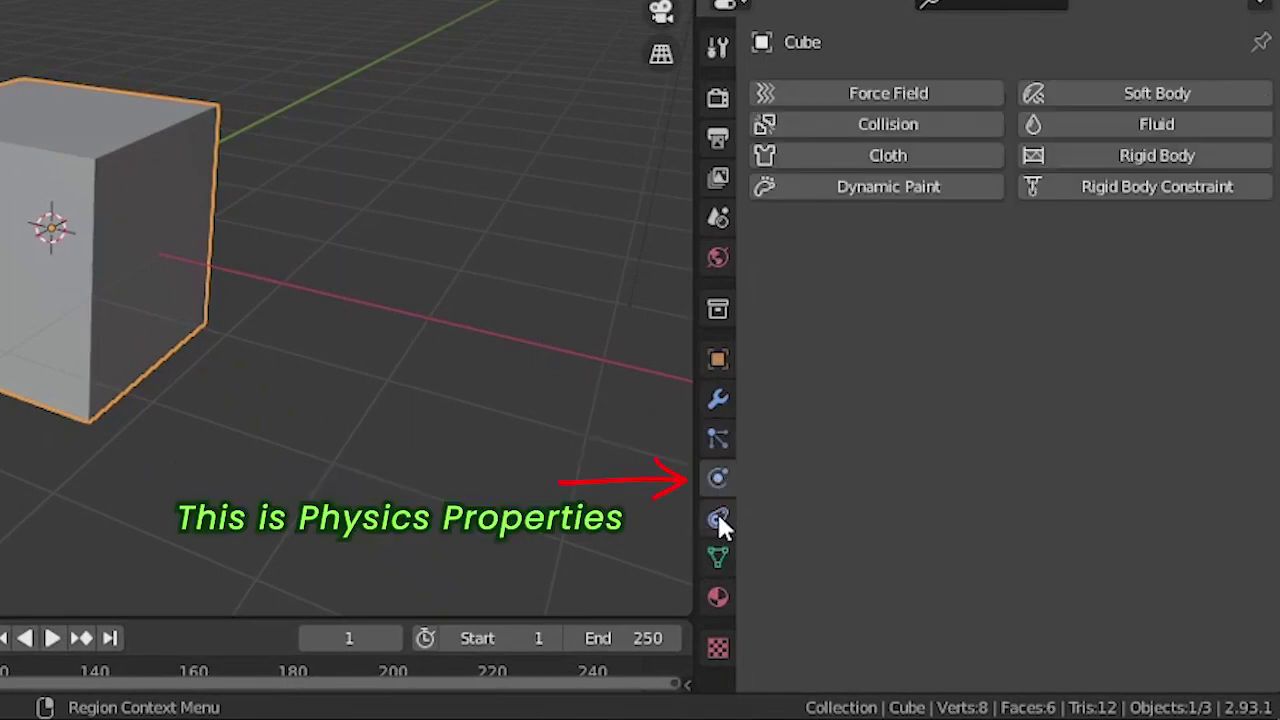
left_click(717, 520)
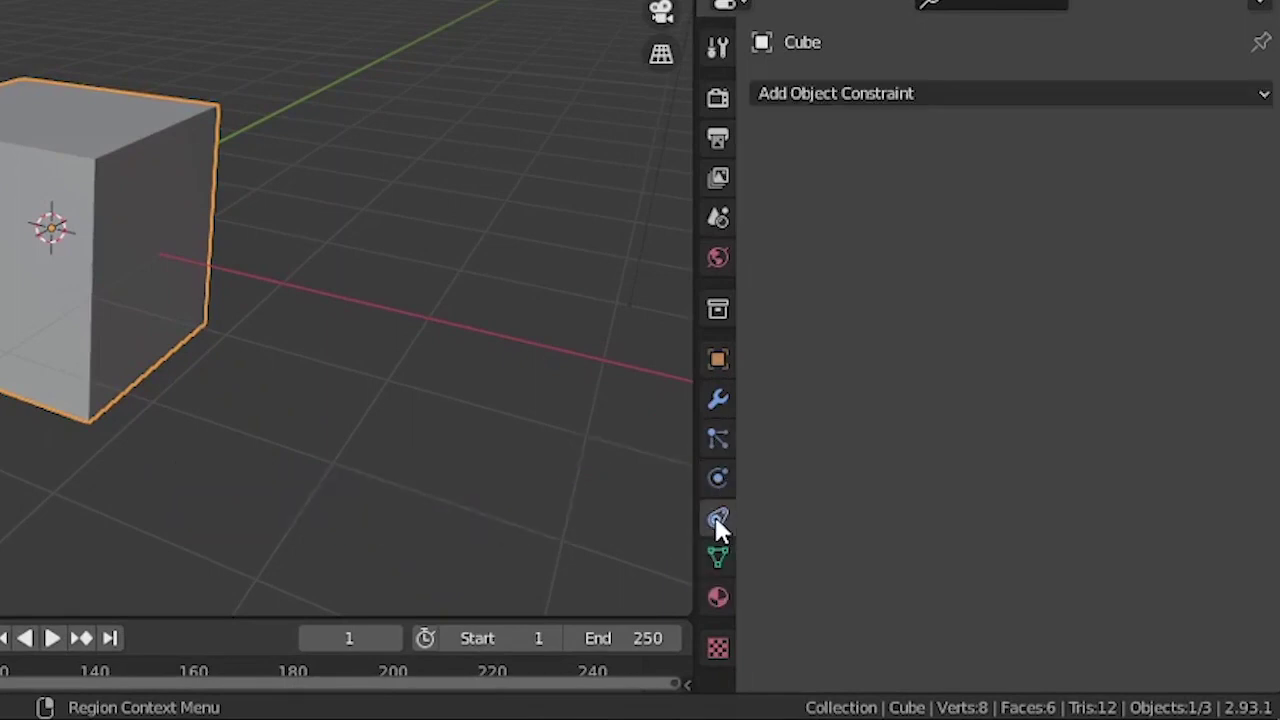
left_click(720, 555)
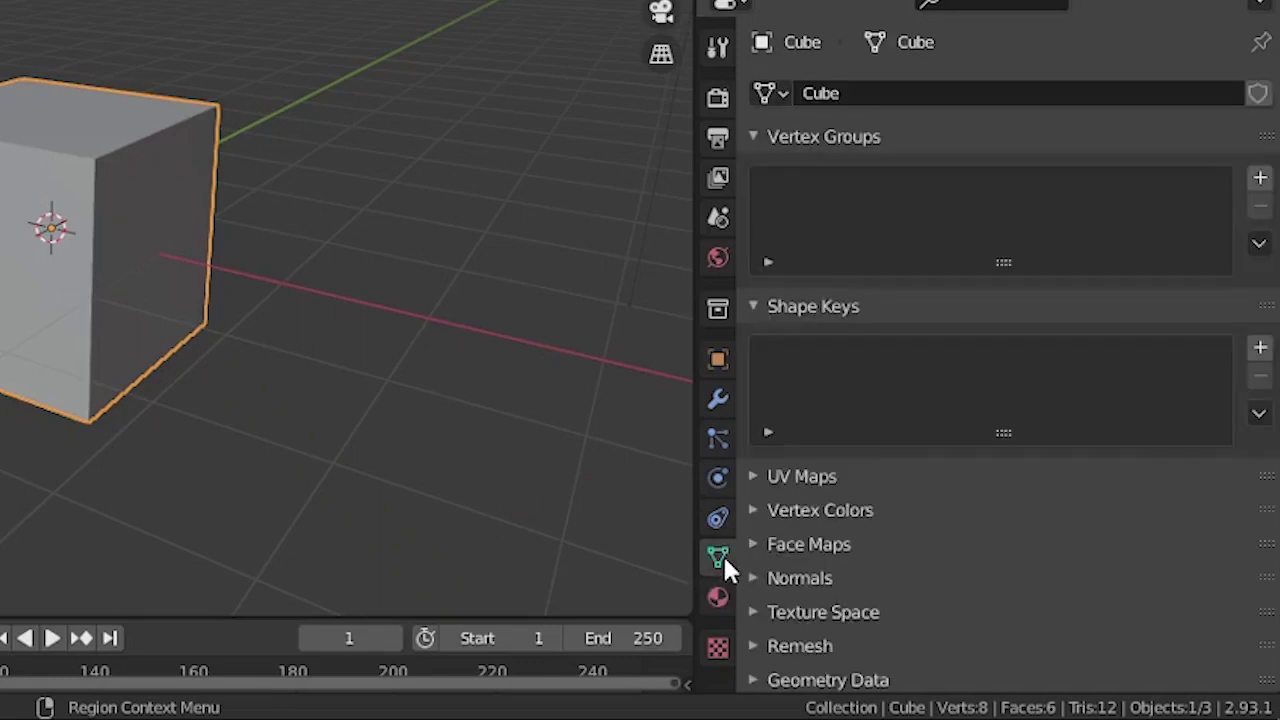
scroll(887, 445, "up", 1)
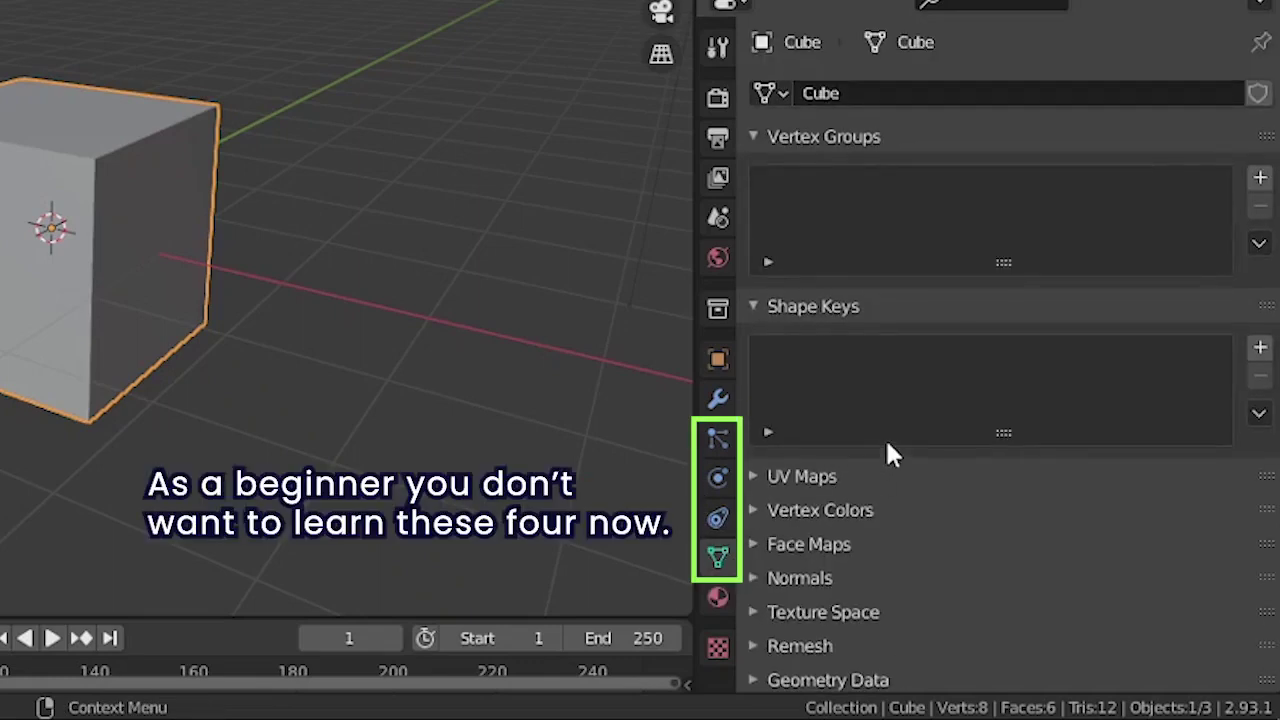
Step: Show the cube's Material properties and switch the viewport shading to Material Preview
left_click(725, 604)
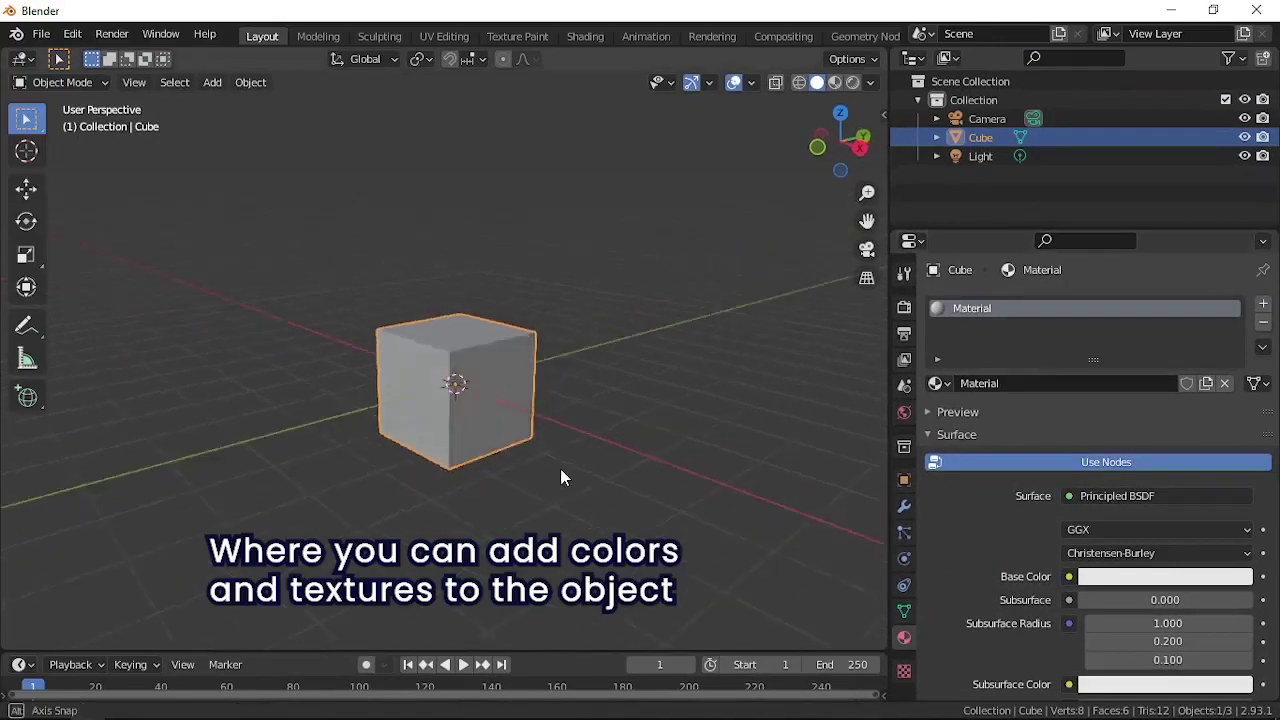
middle_click_drag(560, 478, 636, 477)
scroll(643, 371, "up", 2)
left_click(834, 82)
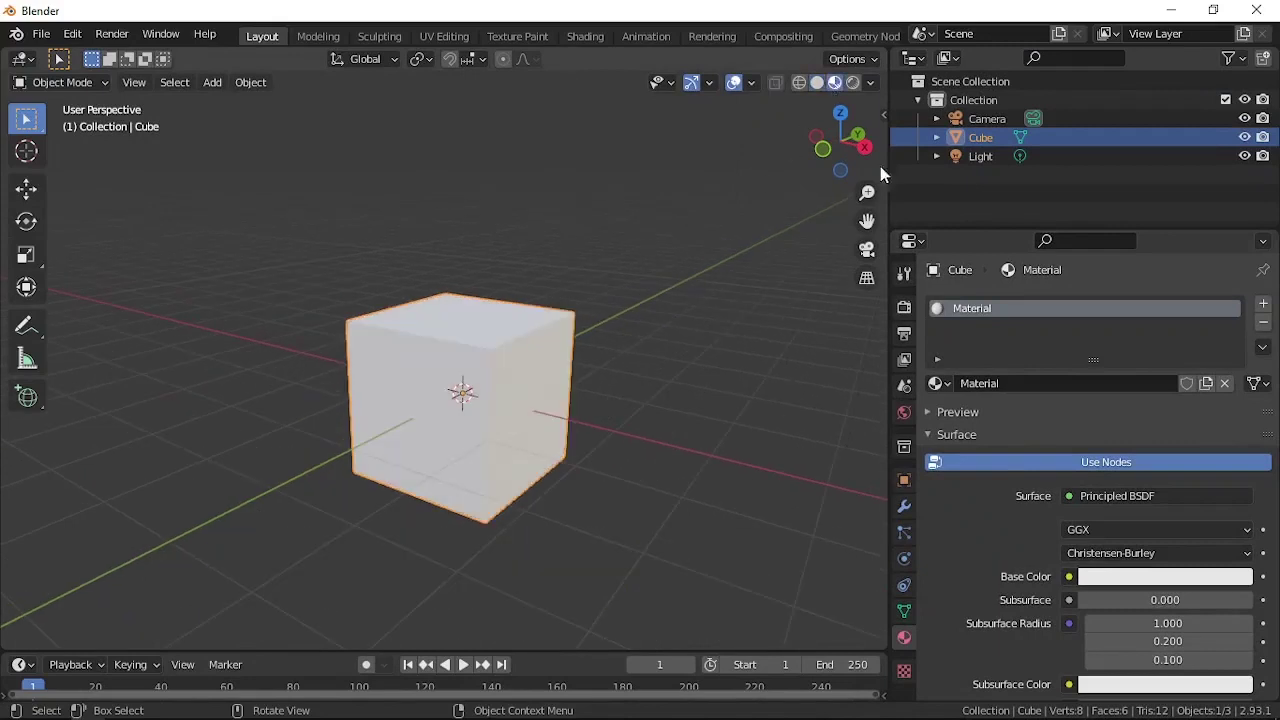
Step: Set the Base Color of the cube's material to a bright lime green
left_click(1129, 576)
mouse_move(1130, 398)
left_mouse_down()
mouse_move(1108, 428)
mouse_move(1098, 392)
mouse_move(1170, 362)
mouse_move(1095, 388)
left_mouse_up()
middle_click_drag(814, 457, 733, 440)
Step: Lower the material's Roughness to 0.000 to preview a glossy surface, and raise it to 0.455
scroll(1072, 572, "down", 8)
left_click_drag(1126, 484, 1080, 484)
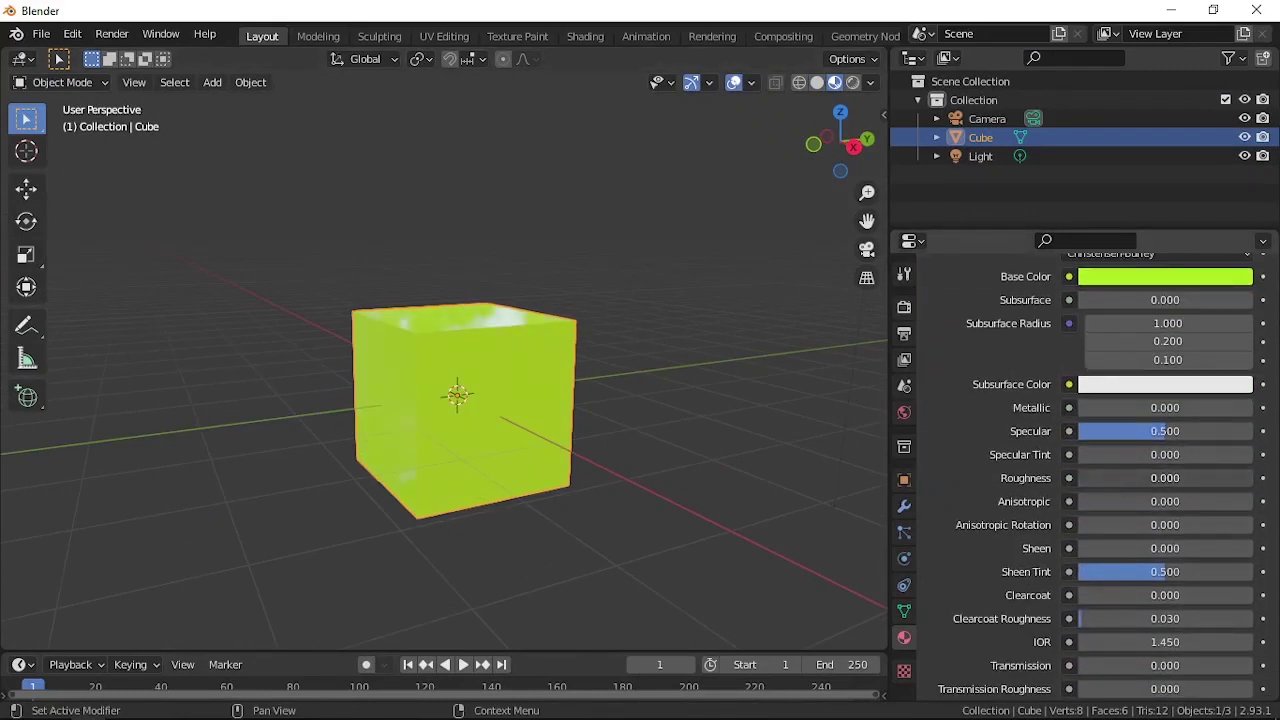
middle_click_drag(700, 455, 799, 475)
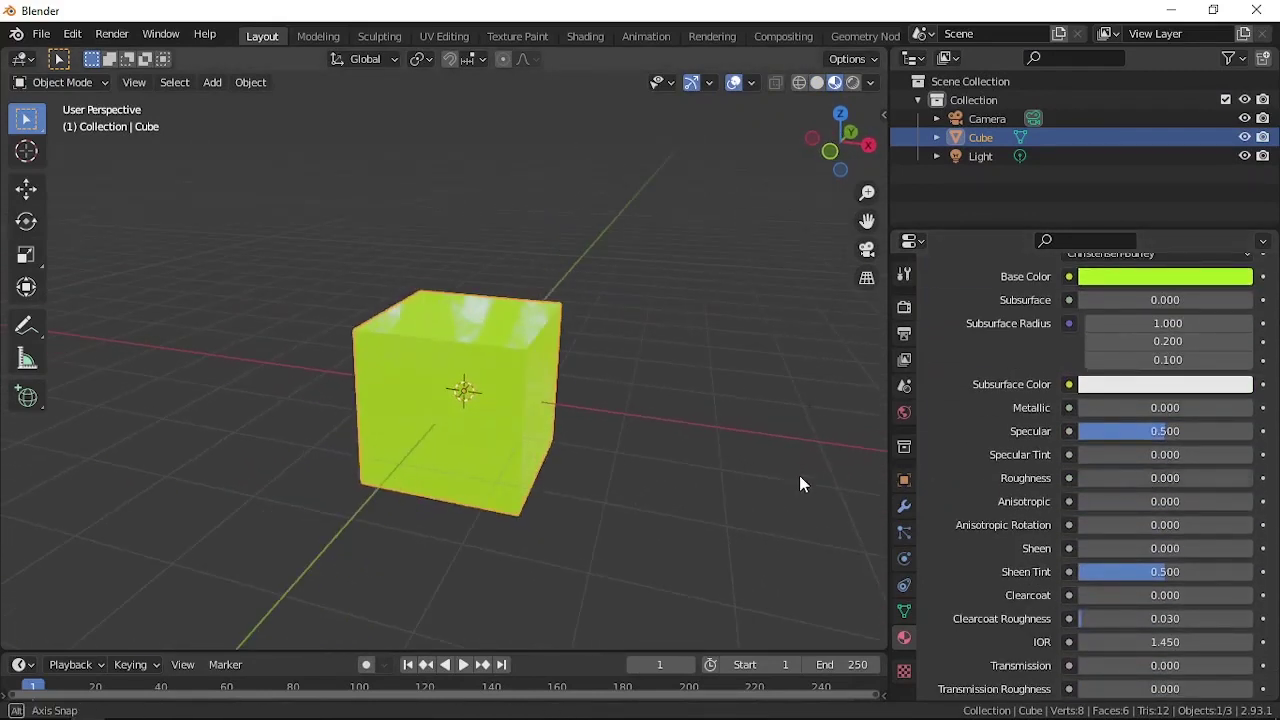
mouse_move(1097, 480)
left_mouse_down()
mouse_move(1254, 480)
mouse_move(1088, 480)
mouse_move(1117, 480)
left_mouse_up()
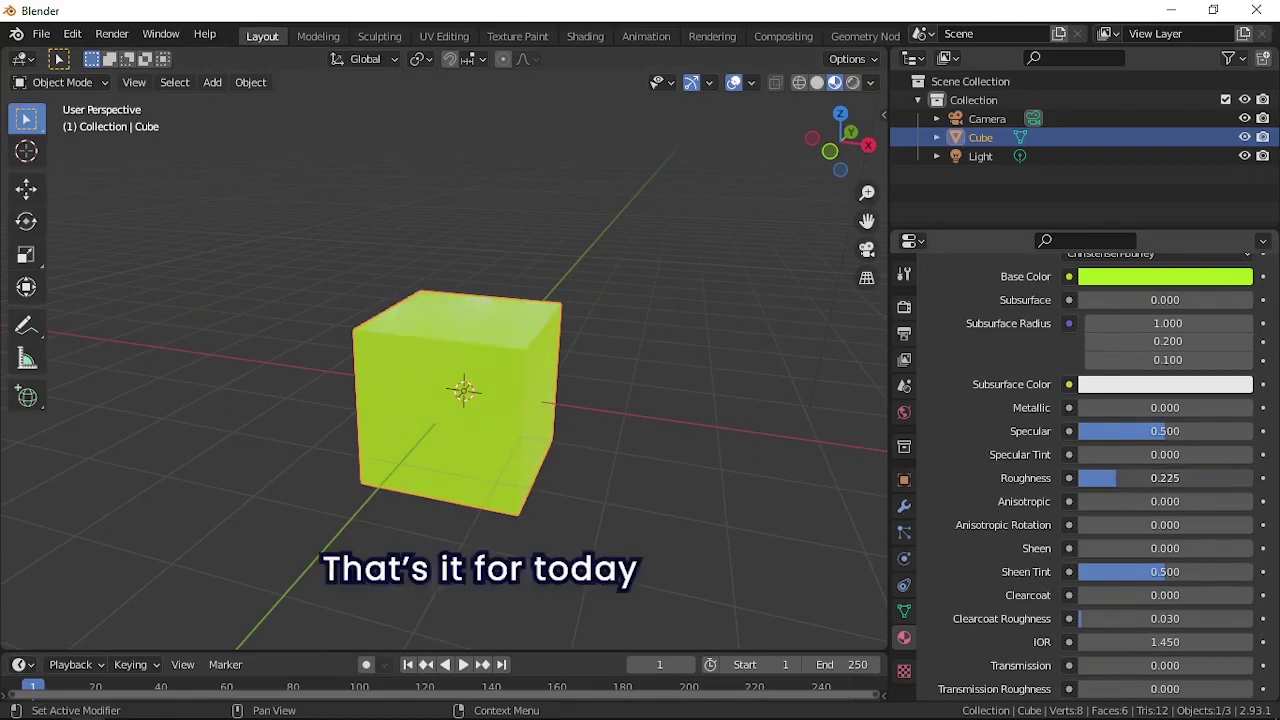
Step: Look through the remaining material settings and show the Texture properties
scroll(980, 475, "down", 3)
scroll(993, 458, "up", 2)
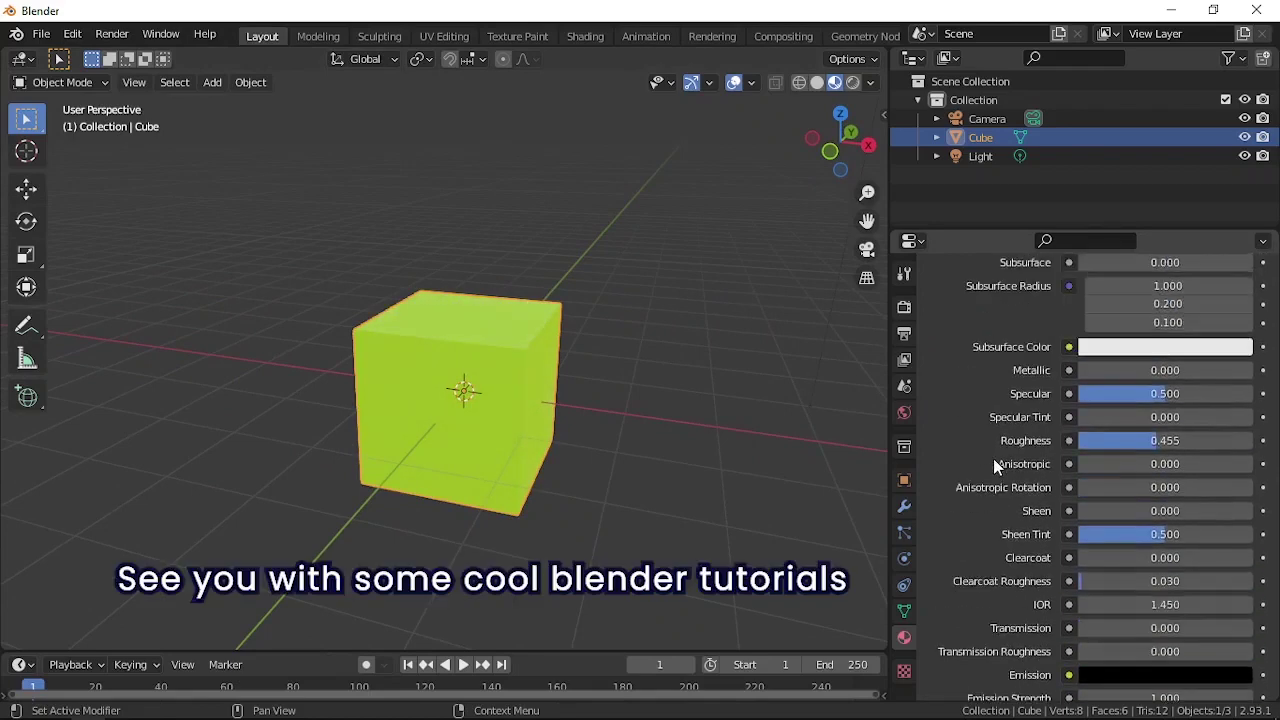
scroll(993, 460, "down", 5)
scroll(993, 463, "down", 1)
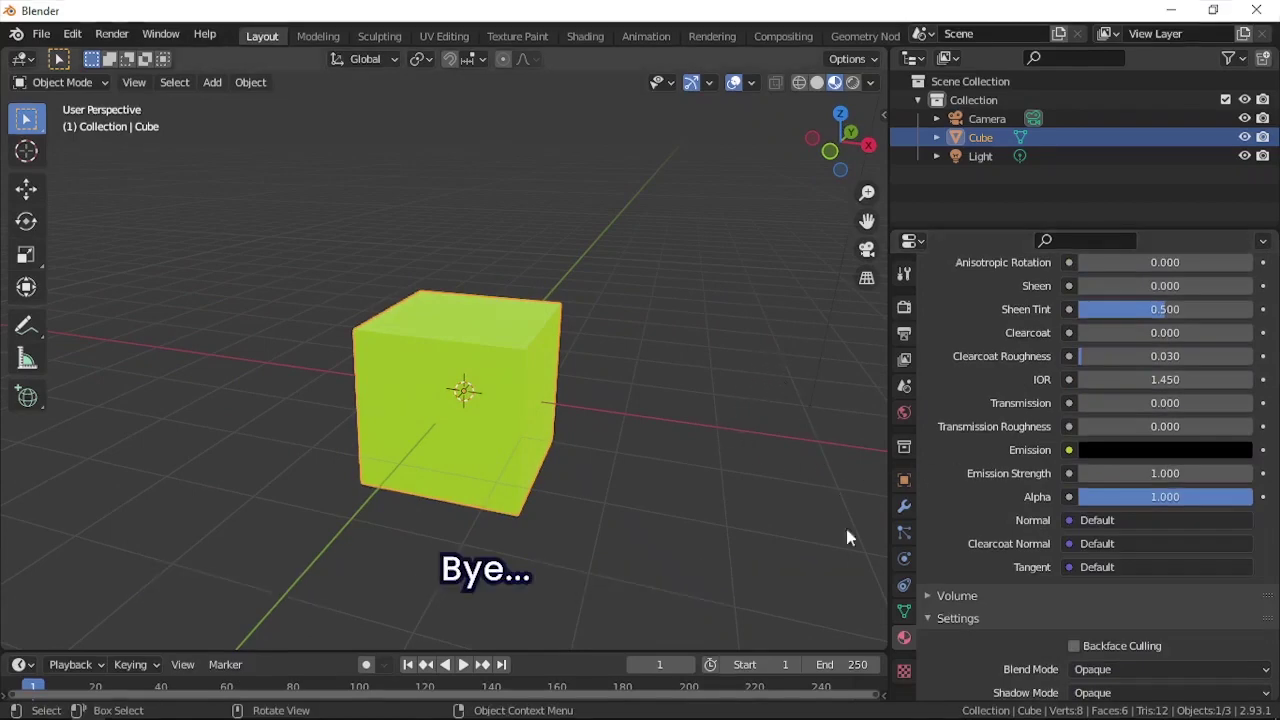
left_click(906, 678)
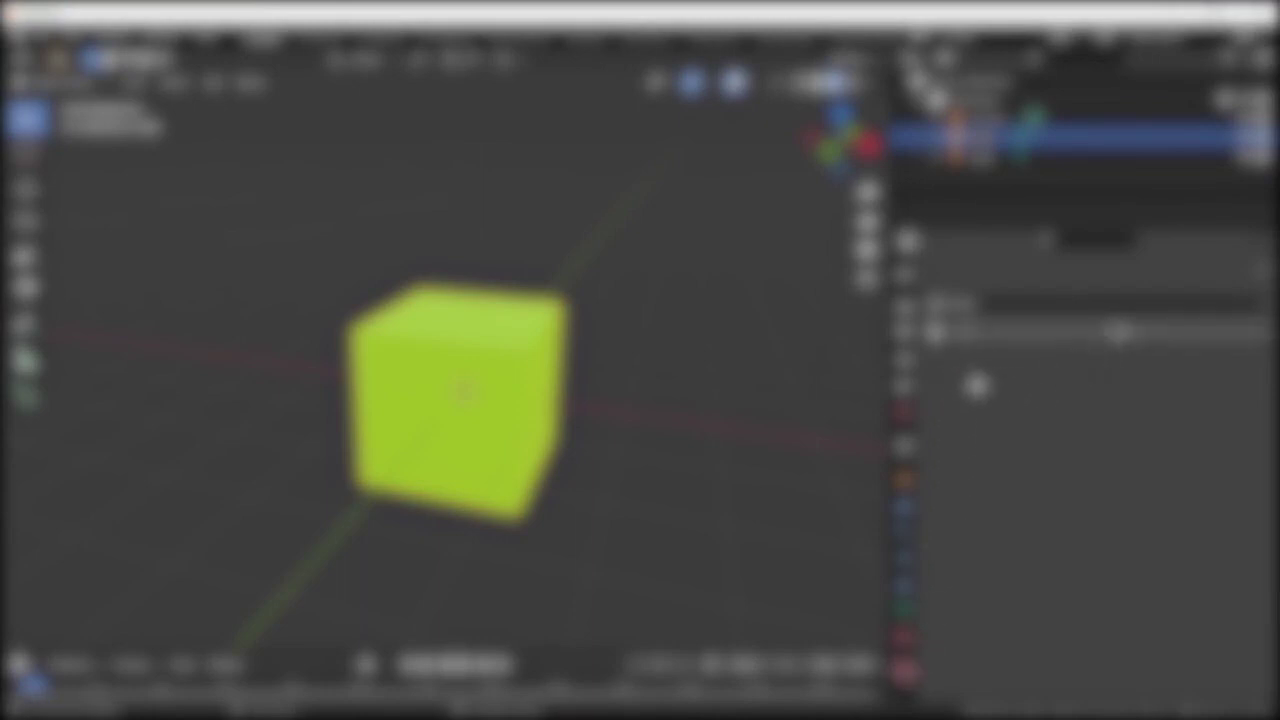
left_click(936, 332)
left_click(1213, 389)
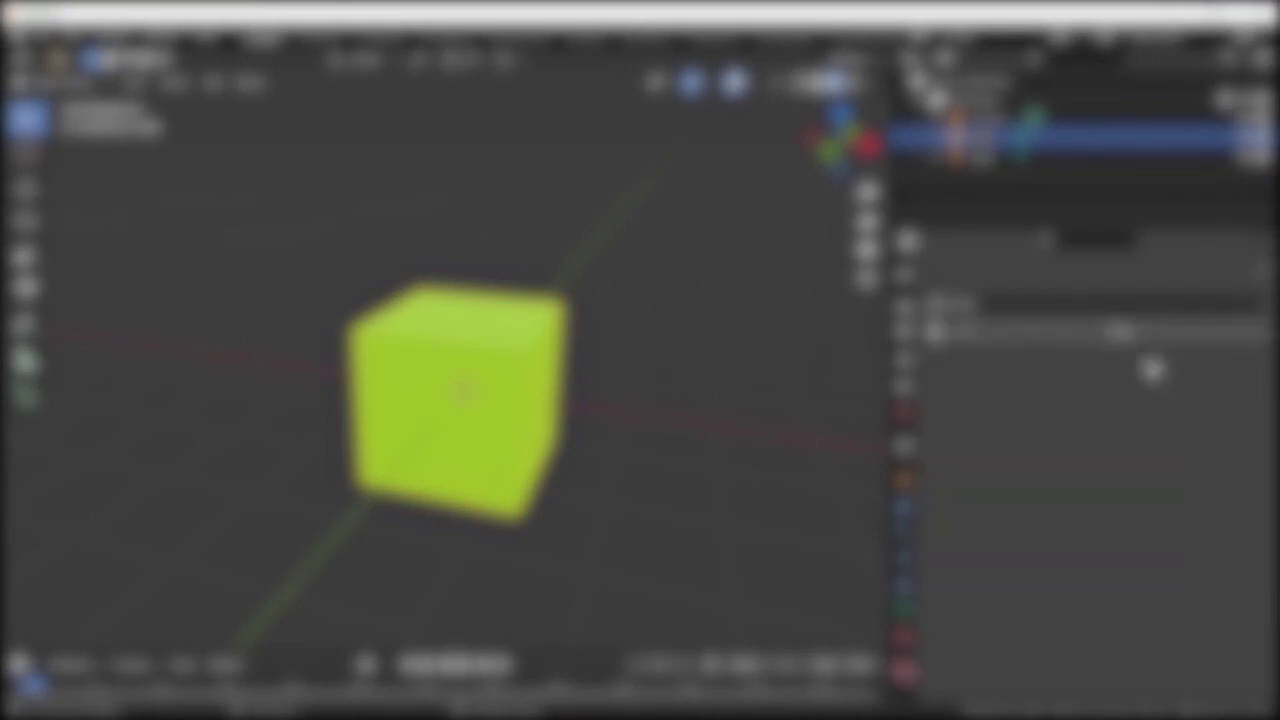
left_click(1004, 306)
left_click(950, 345)
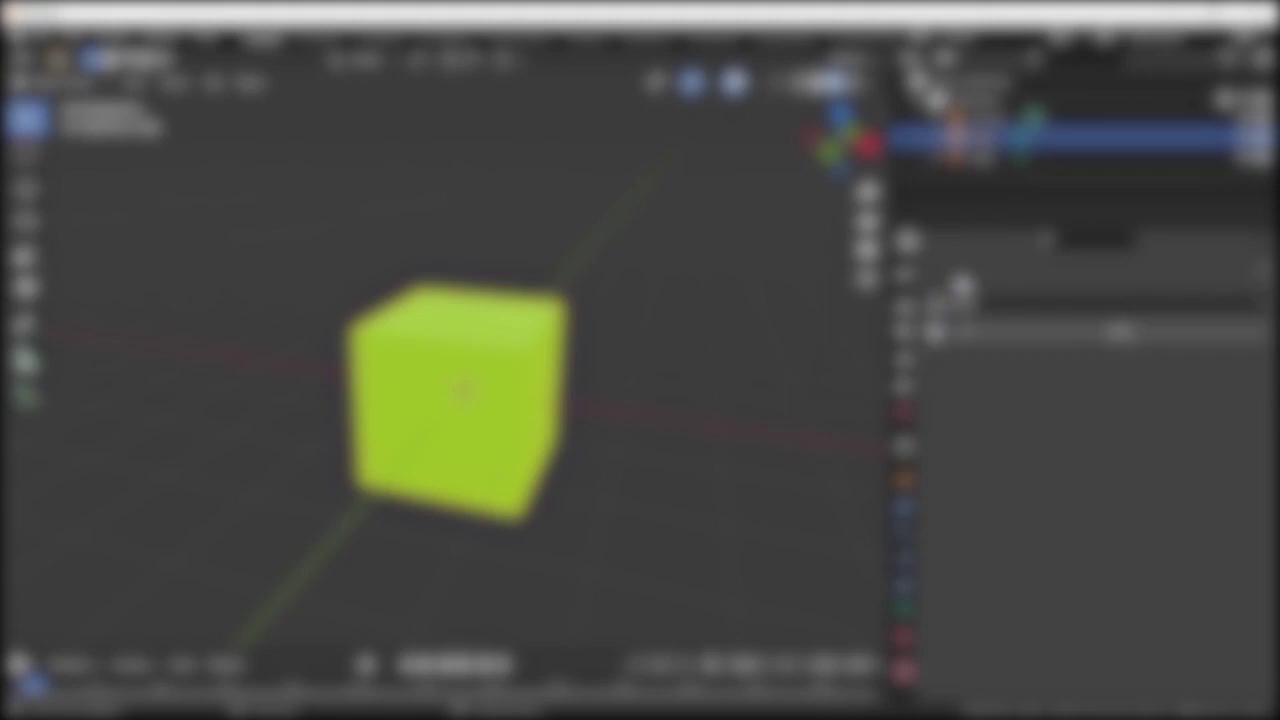